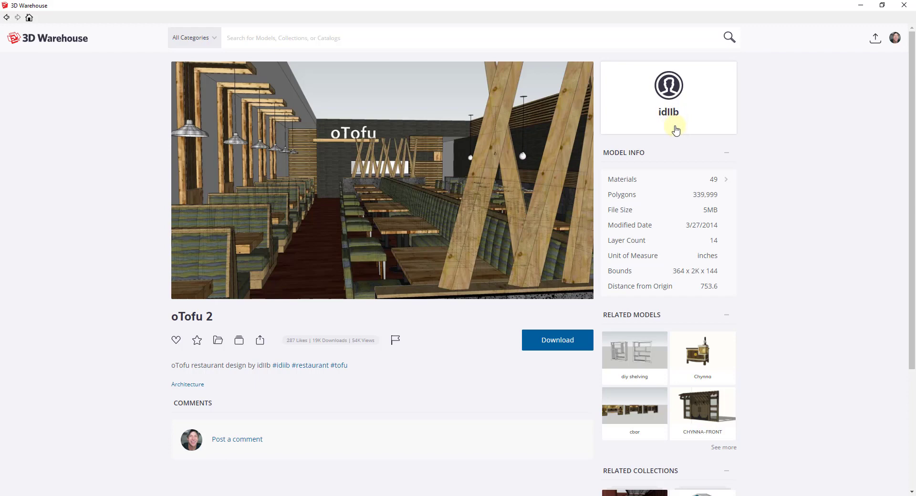
- Switch from 3D Warehouse to D5 Render and change the viewport from 3D navigation to walk mode
{"action": "mouse_move", "coordinate": [382, 176]}
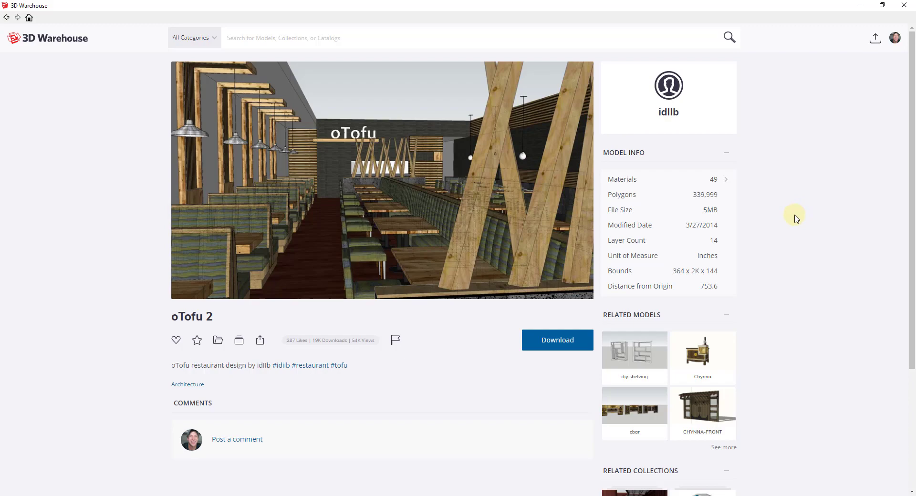
{"action": "left_click", "coordinate": [860, 5]}
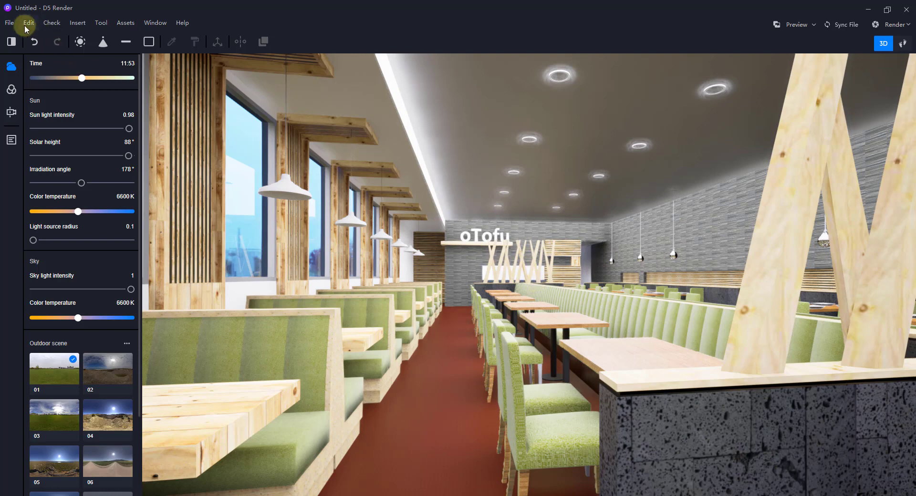
{"action": "left_click", "coordinate": [9, 22]}
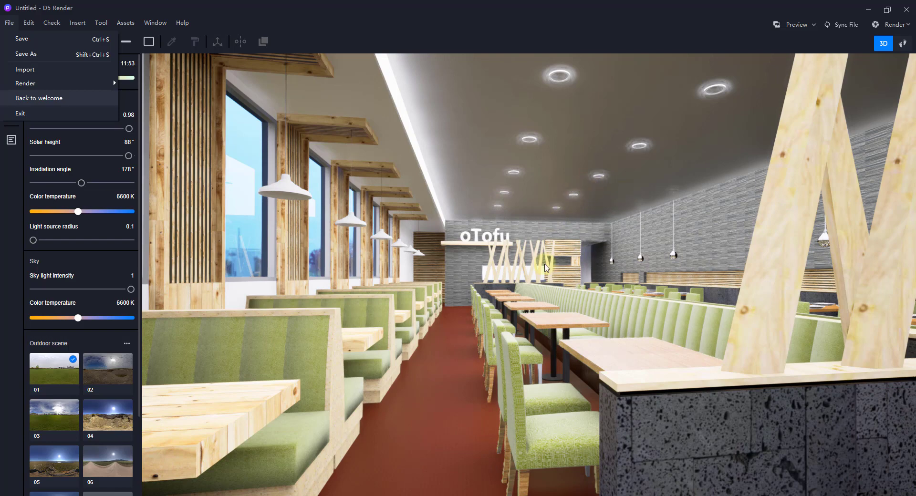
{"action": "left_click", "coordinate": [581, 284]}
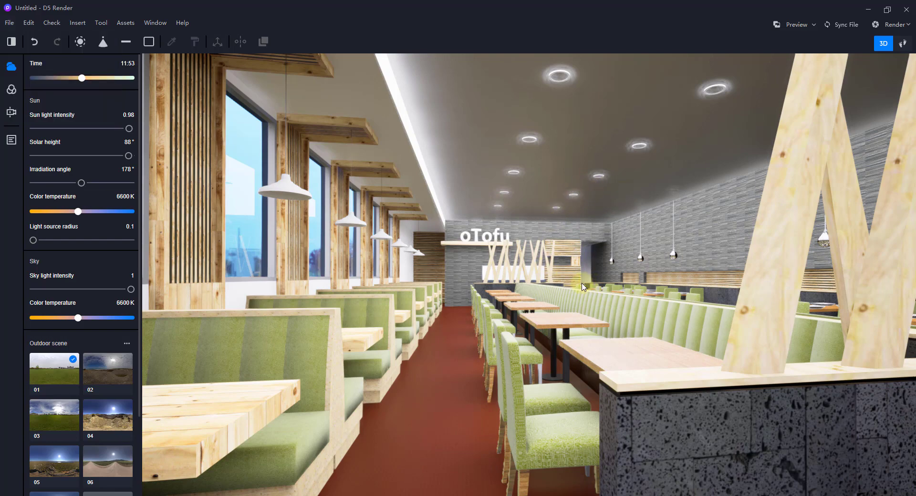
{"action": "left_click", "coordinate": [903, 43]}
- Set the outdoor time of day to 23:46 to darken the restaurant scene
{"action": "right_click_drag", "start_coordinate": [550, 298], "coordinate": [389, 226]}
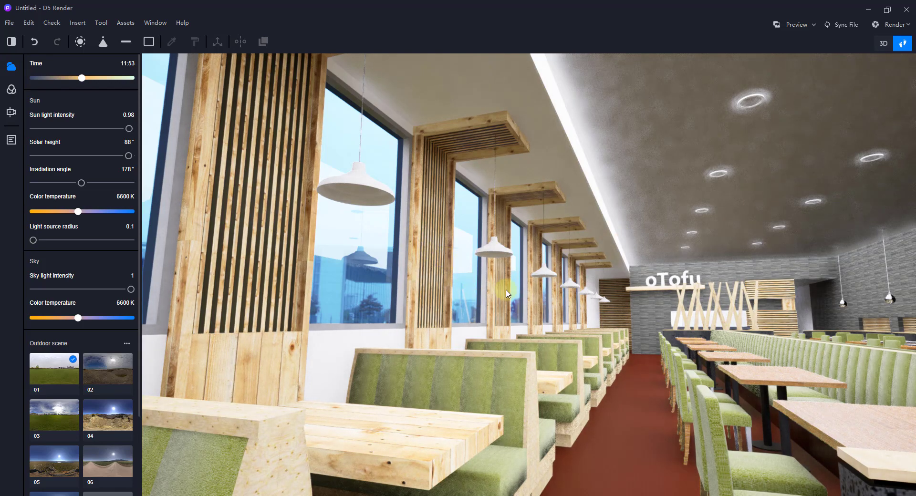
{"action": "right_click_drag", "start_coordinate": [705, 302], "coordinate": [784, 339]}
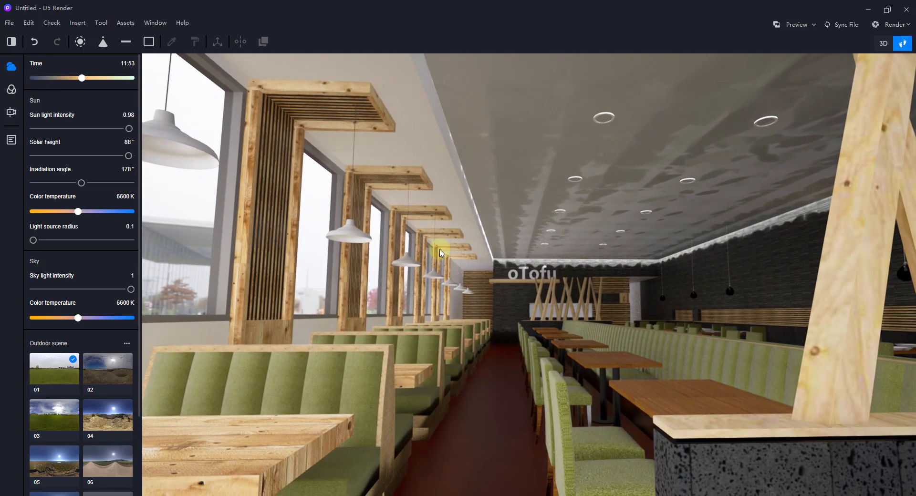
{"action": "left_click", "coordinate": [9, 69]}
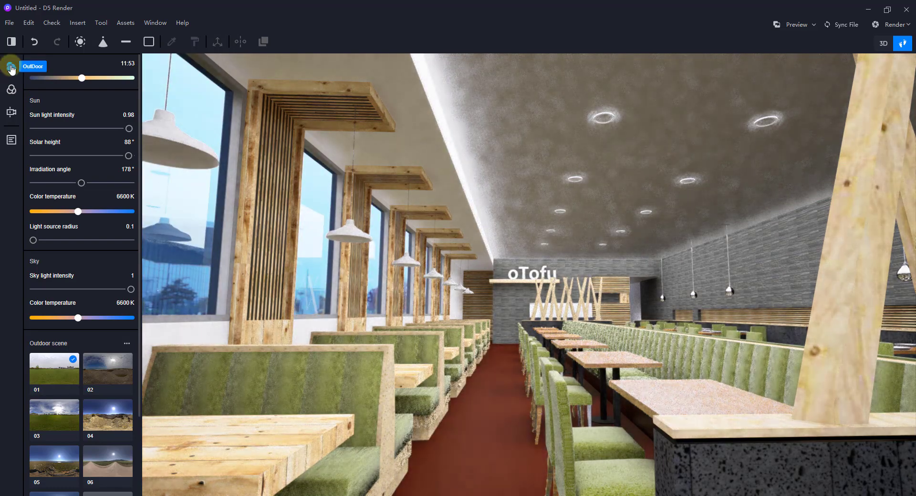
{"action": "left_click_drag", "start_coordinate": [81, 78], "coordinate": [129, 78]}
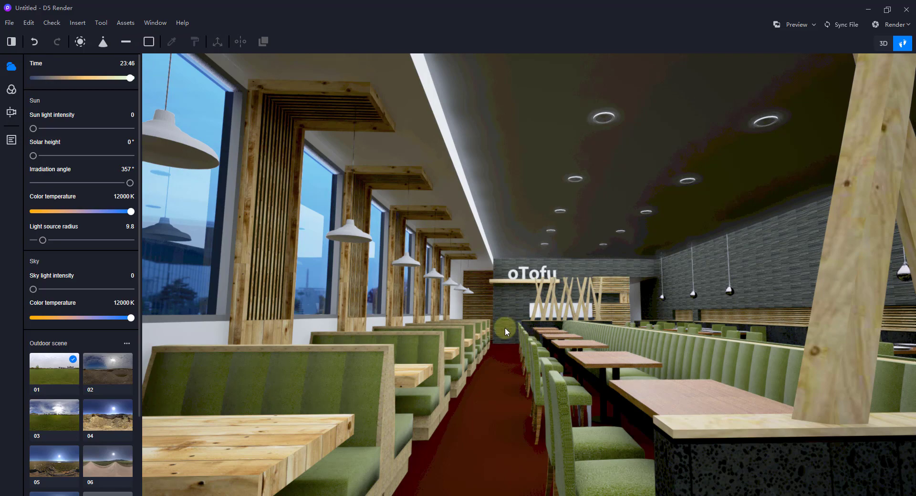
- Place a point light under the pendant lamp above a window booth and fine-tune its position beneath the shade
{"action": "left_click", "coordinate": [79, 42]}
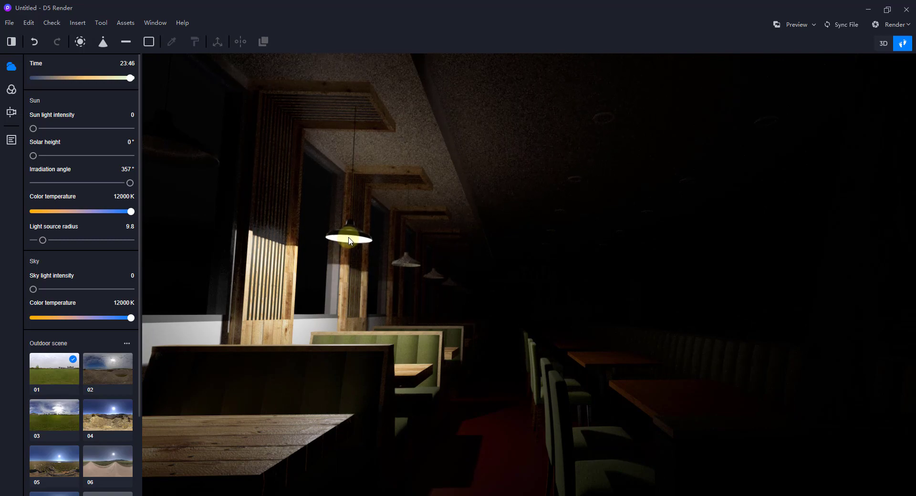
{"action": "left_click", "coordinate": [348, 241]}
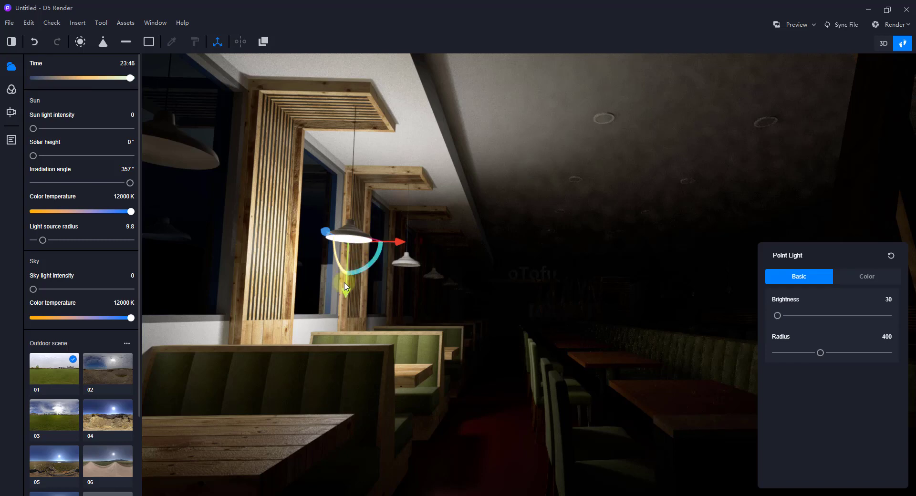
{"action": "mouse_move", "coordinate": [345, 291]}
{"action": "left_mouse_down"}
{"action": "mouse_move", "coordinate": [348, 301]}
{"action": "mouse_move", "coordinate": [348, 293]}
{"action": "left_mouse_up"}
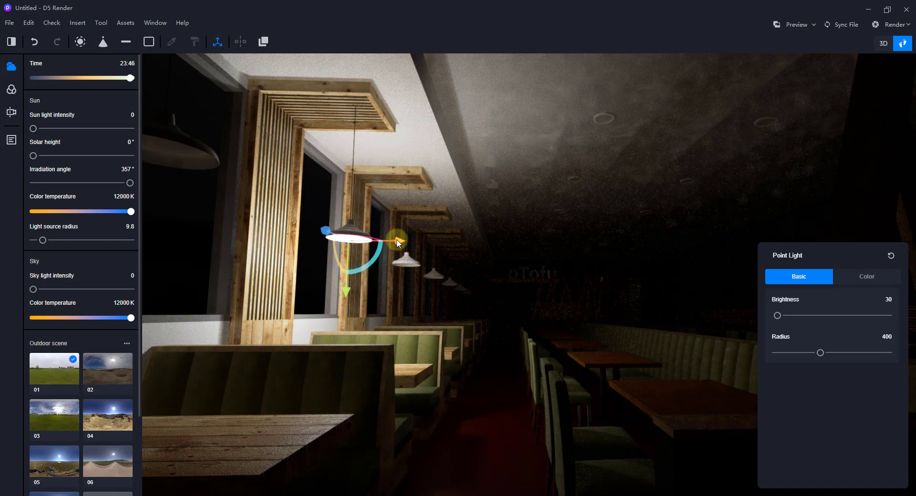
{"action": "left_click_drag", "start_coordinate": [398, 241], "coordinate": [397, 240]}
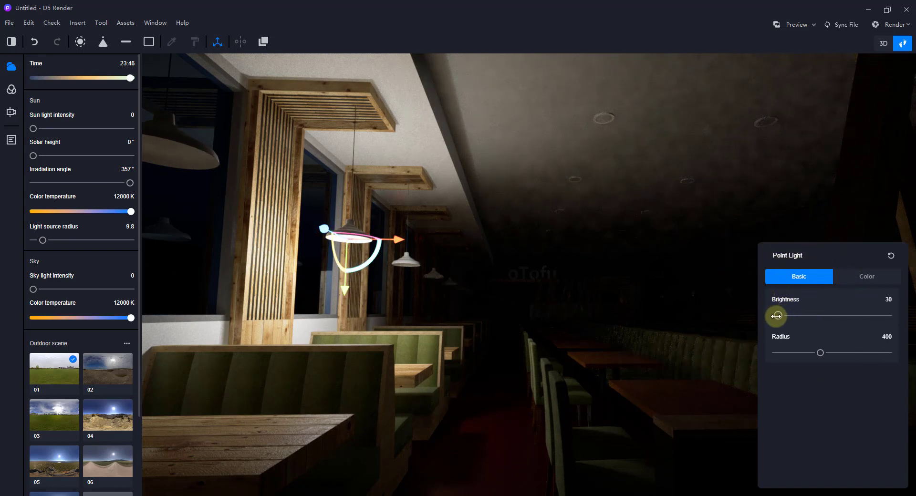
- Set the point light's brightness to 34 and its radius to 317
{"action": "left_click_drag", "start_coordinate": [779, 314], "coordinate": [837, 316]}
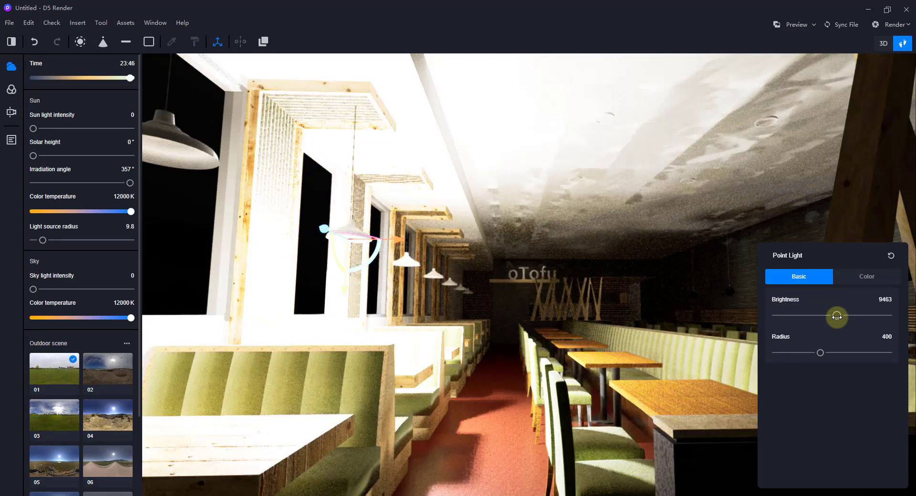
{"action": "left_click_drag", "start_coordinate": [837, 316], "coordinate": [778, 316]}
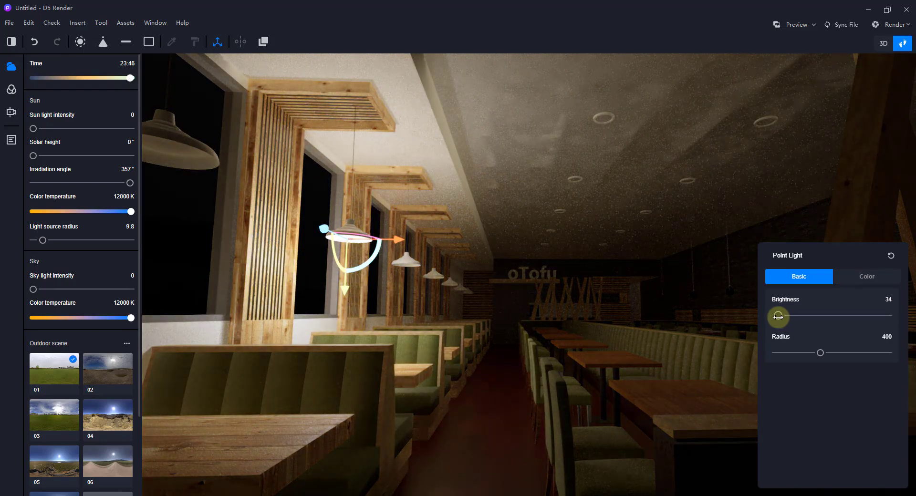
{"action": "left_click_drag", "start_coordinate": [819, 353], "coordinate": [866, 352]}
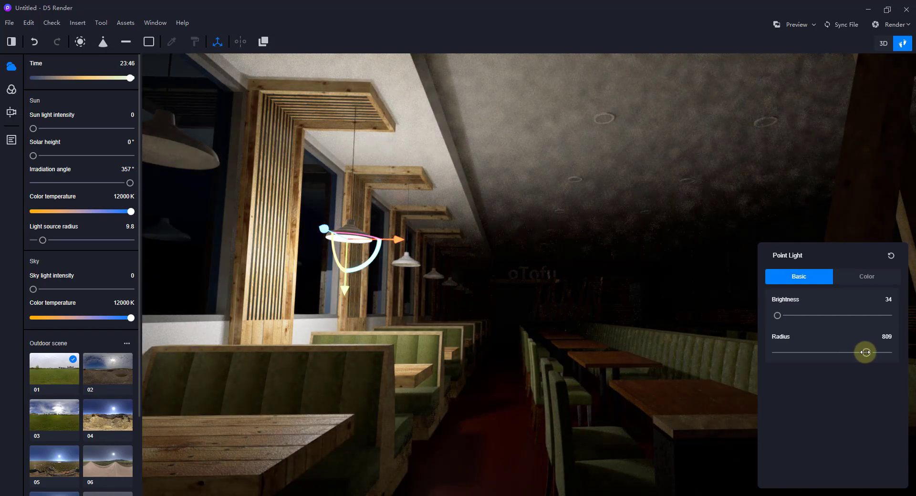
{"action": "mouse_move", "coordinate": [866, 353]}
{"action": "left_mouse_down"}
{"action": "mouse_move", "coordinate": [812, 353]}
{"action": "mouse_move", "coordinate": [855, 353]}
{"action": "left_mouse_up"}
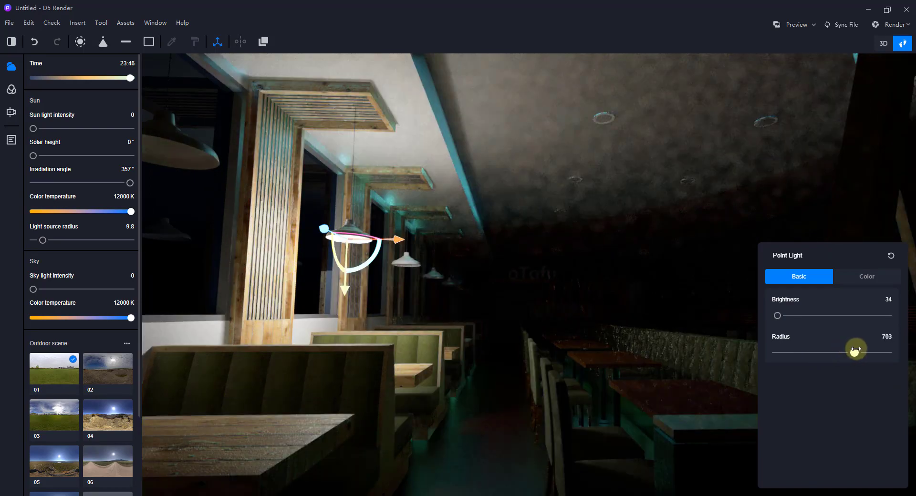
{"action": "mouse_move", "coordinate": [837, 353]}
{"action": "left_mouse_down"}
{"action": "mouse_move", "coordinate": [784, 353]}
{"action": "mouse_move", "coordinate": [821, 353]}
{"action": "left_mouse_up"}
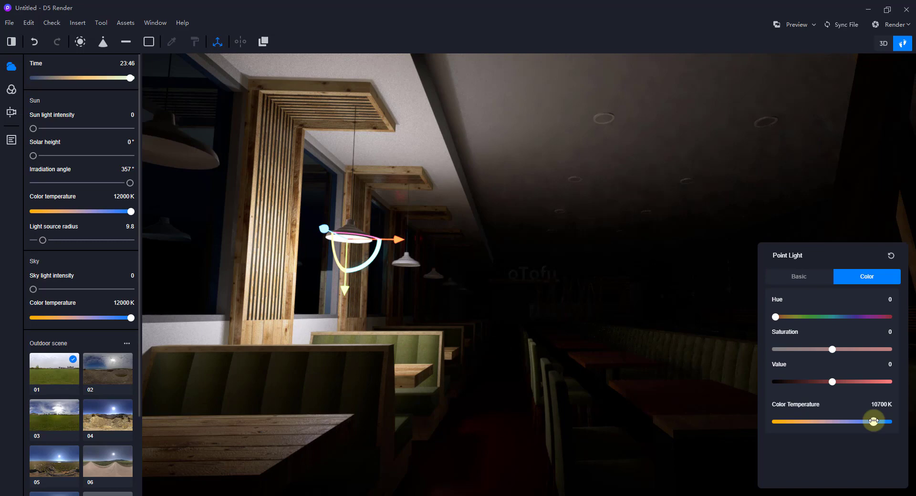
- Set the point light's color temperature to 7000 K and leave the light's settings
{"action": "left_click_drag", "start_coordinate": [874, 421], "coordinate": [834, 422]}
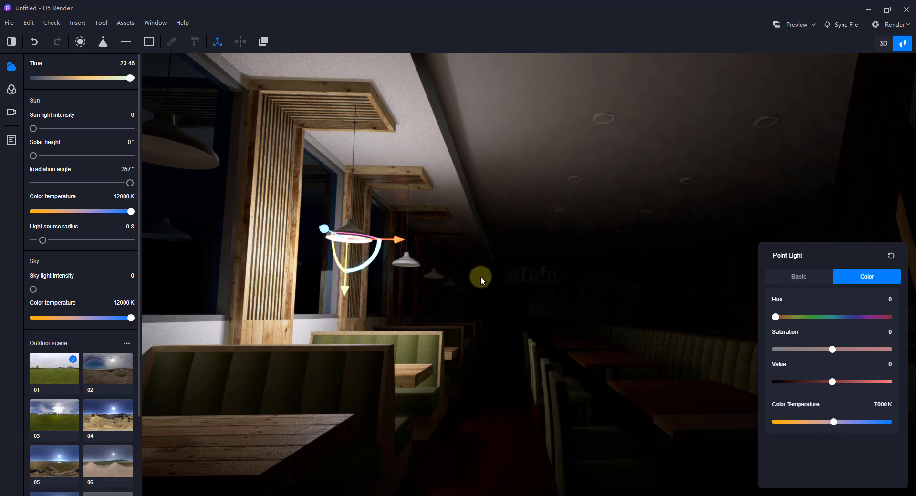
{"action": "left_click", "coordinate": [822, 276]}
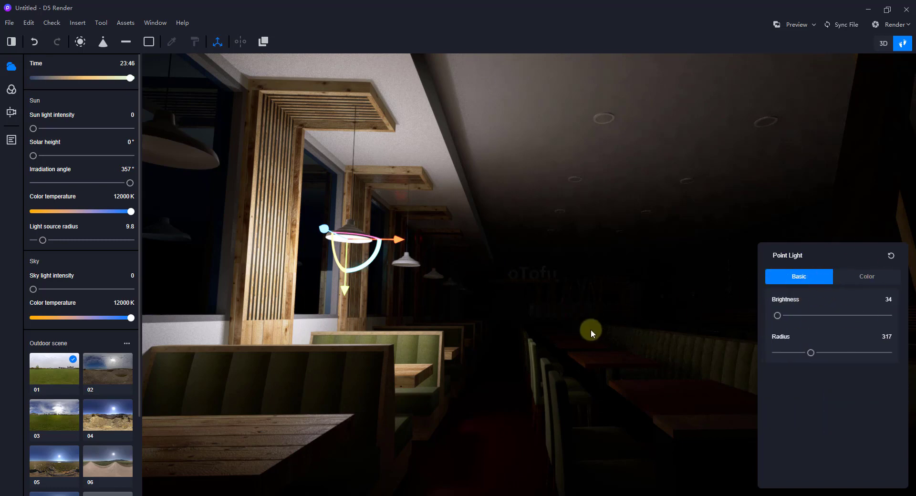
{"action": "left_click", "coordinate": [499, 324]}
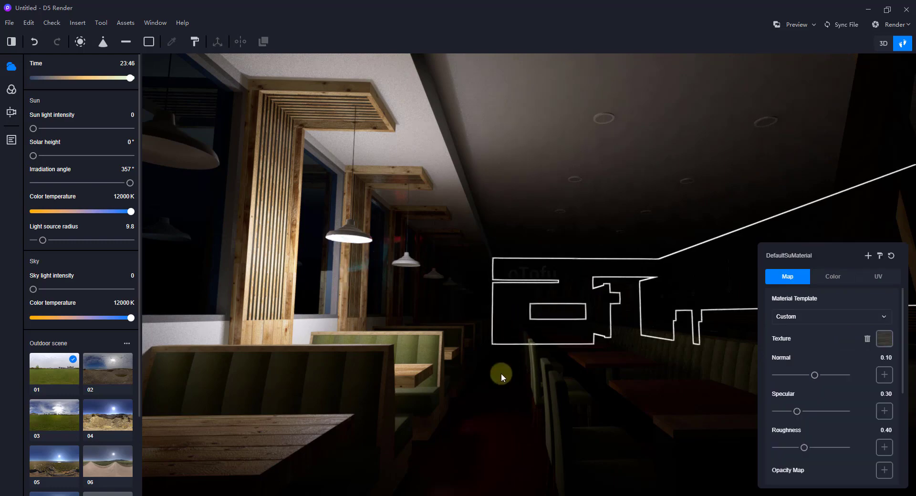
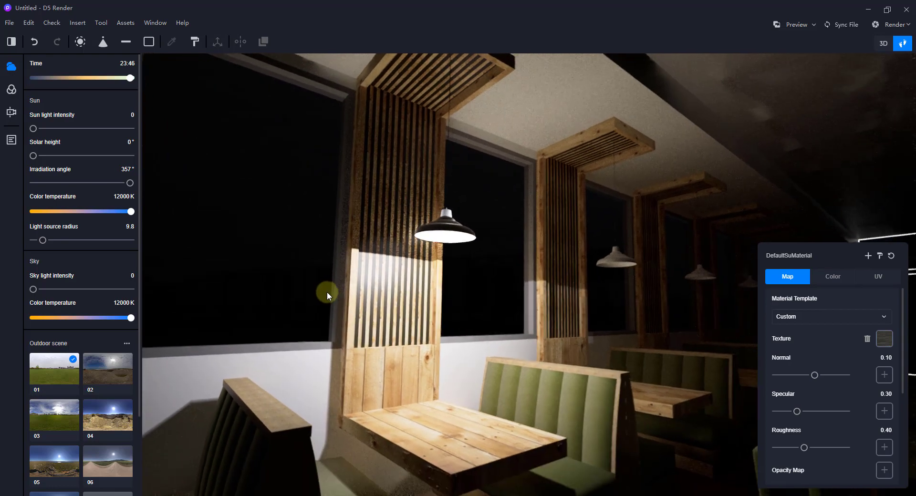
- Apply the Hide Light source option in the scene's resource management
{"action": "left_click", "coordinate": [12, 141]}
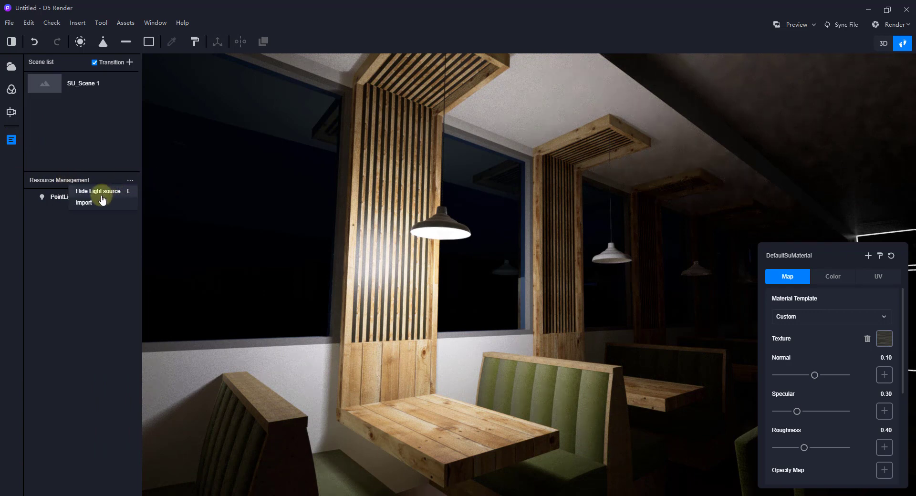
{"action": "left_click", "coordinate": [102, 192]}
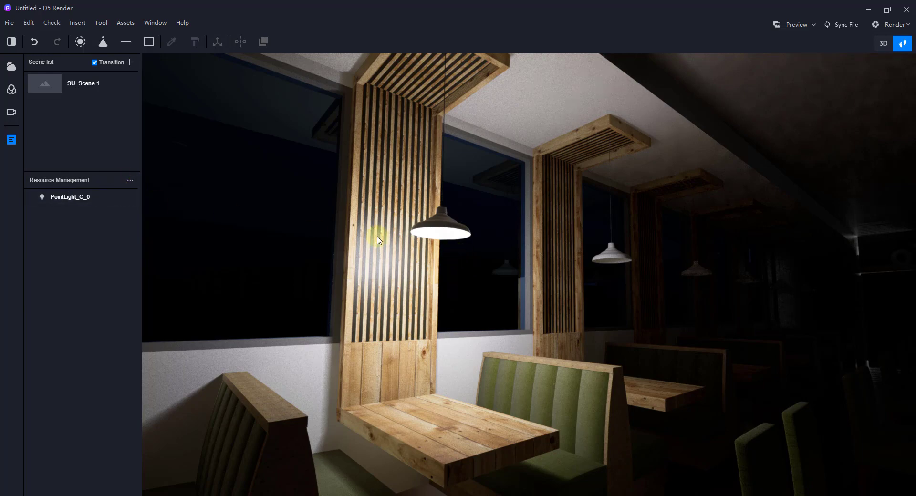
- Copy PointLight_C_0 along the window wall to the neighboring pendant lamp
{"action": "left_click", "coordinate": [52, 198]}
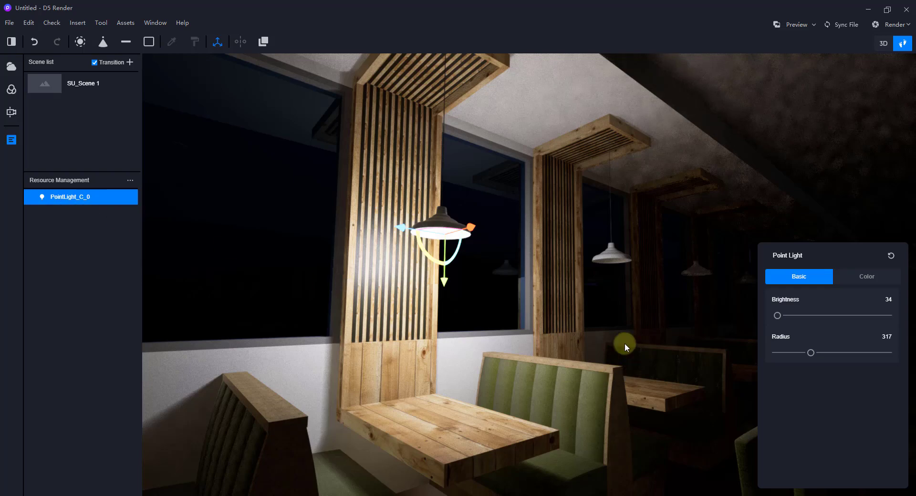
{"action": "right_click_drag", "start_coordinate": [625, 344], "coordinate": [483, 350]}
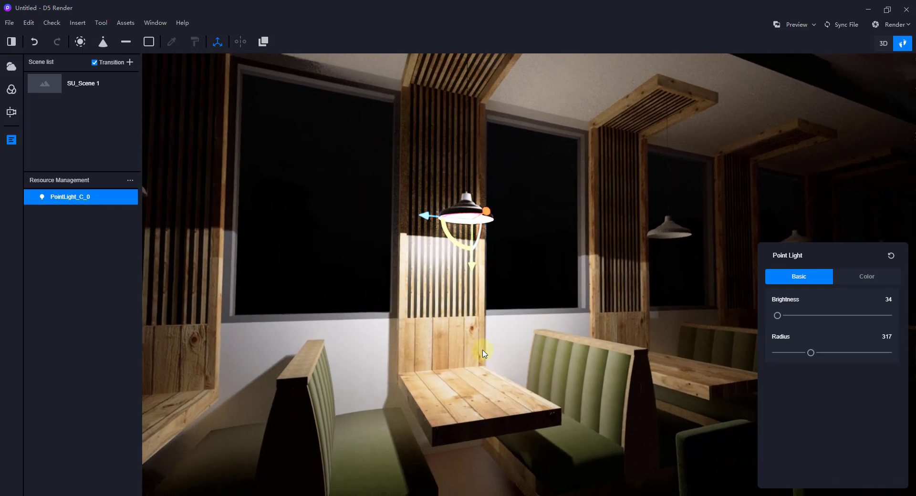
{"action": "scroll", "coordinate": [483, 357], "scroll_direction": "down", "scroll_amount": 3}
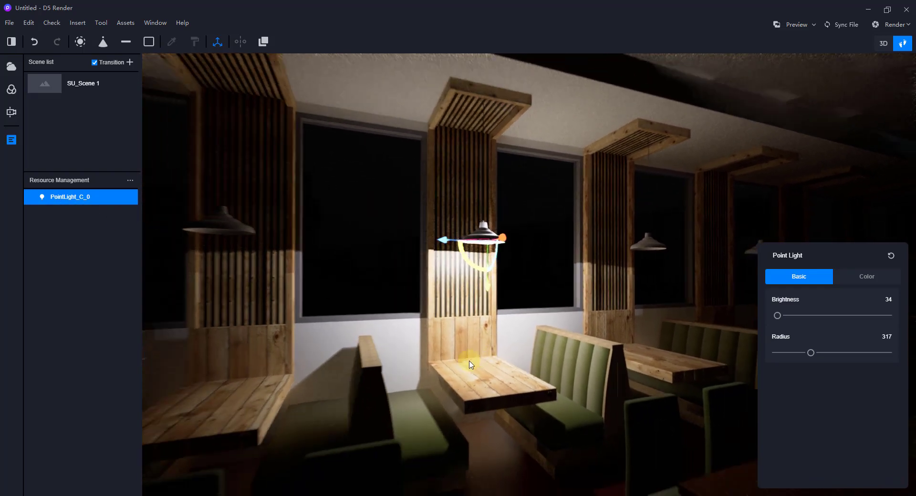
{"action": "right_click_drag", "start_coordinate": [464, 364], "coordinate": [380, 321]}
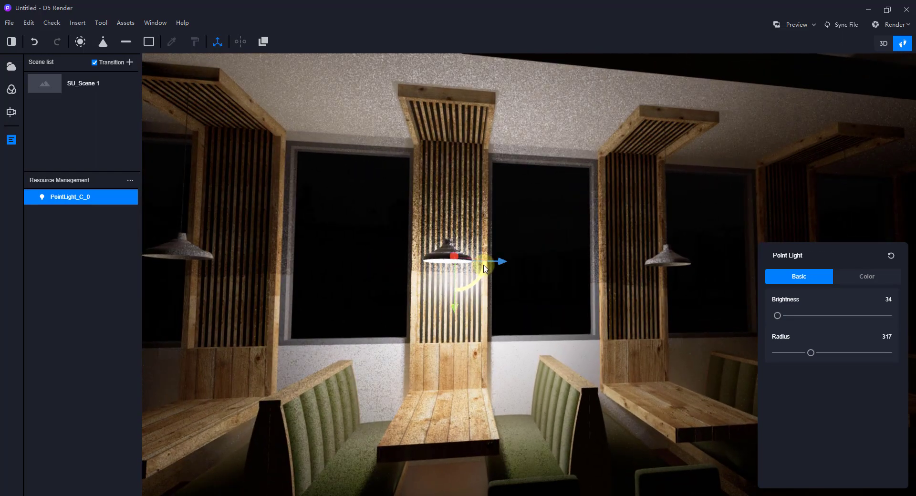
{"action": "left_click_drag", "start_coordinate": [494, 259], "coordinate": [698, 275]}
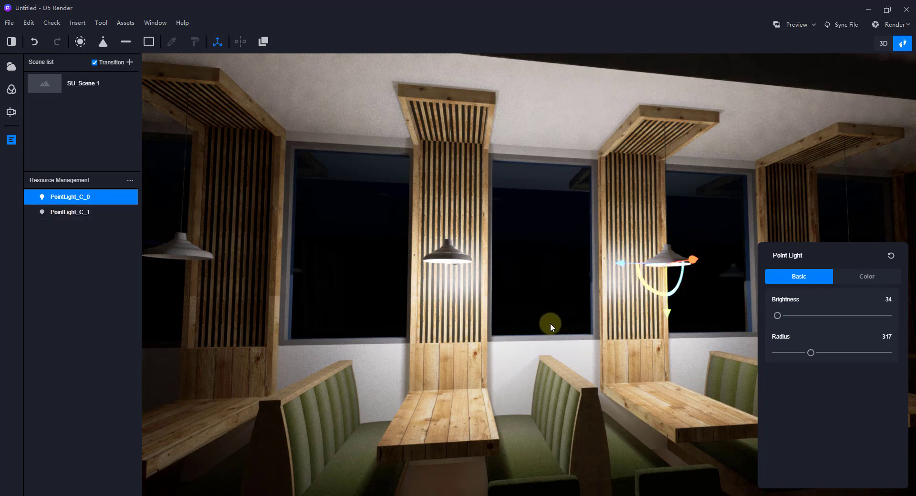
- Copy PointLight_C_1 along the row to the remaining pendant lamps on the other side of the first lit lamp
{"action": "key", "text": "d"}
{"action": "right_click_drag", "start_coordinate": [551, 324], "coordinate": [408, 319]}
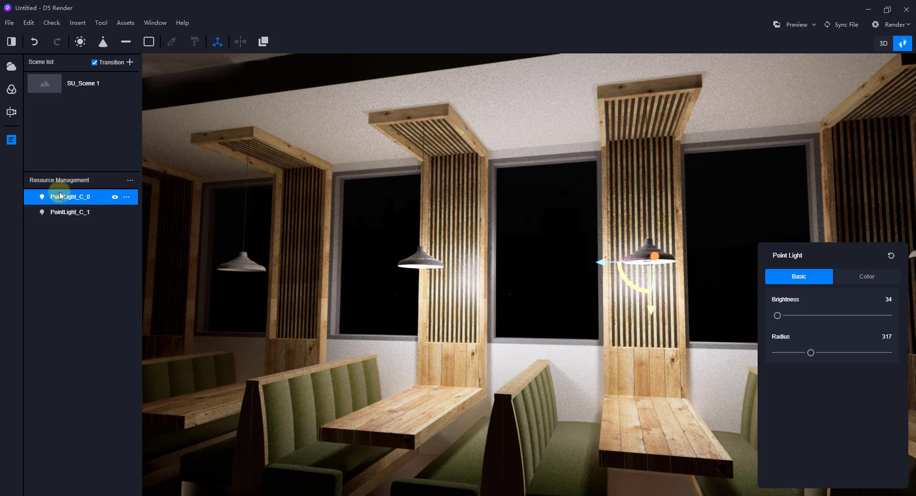
{"action": "left_click", "coordinate": [68, 212]}
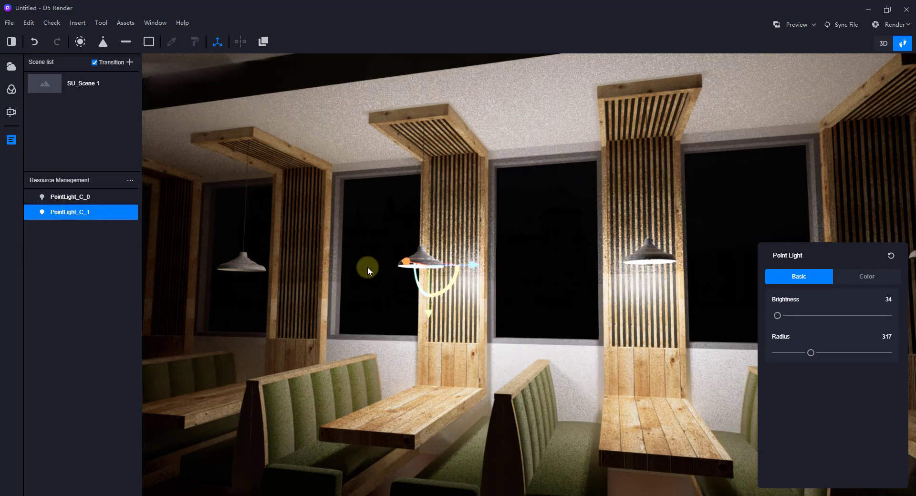
{"action": "left_click_drag", "start_coordinate": [469, 268], "coordinate": [273, 266]}
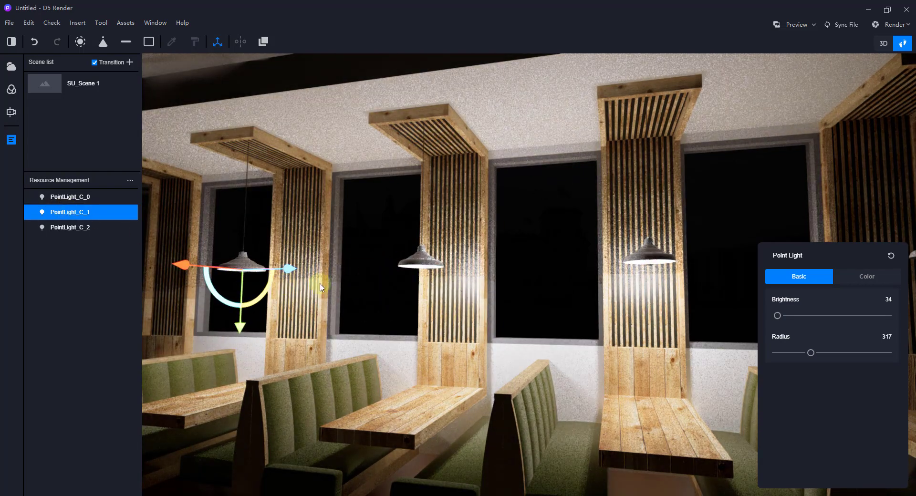
{"action": "right_click_drag", "start_coordinate": [321, 286], "coordinate": [258, 286]}
{"action": "left_click_drag", "start_coordinate": [449, 271], "coordinate": [284, 285]}
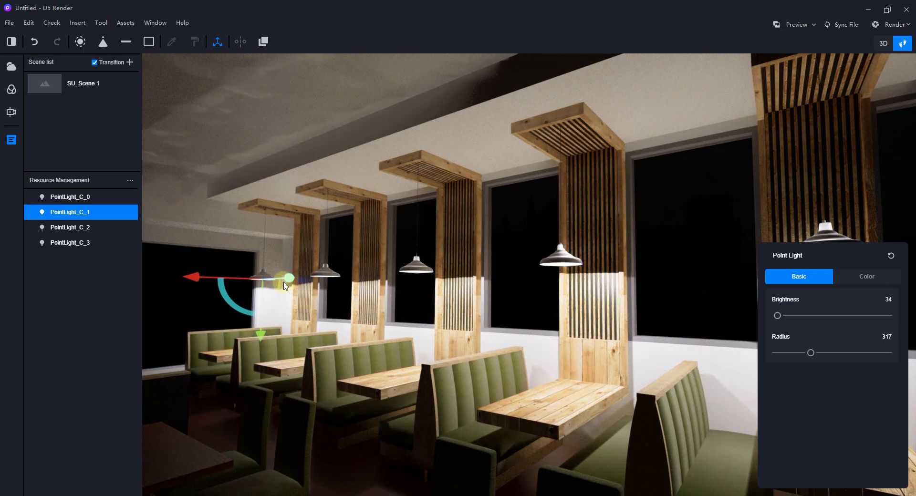
- Select PointLight_C_0 among the existing point lights and move it along the window wall to the neighboring unlit pendant lamp
{"action": "right_click_drag", "start_coordinate": [290, 306], "coordinate": [648, 305]}
{"action": "left_click", "coordinate": [55, 258]}
{"action": "left_click", "coordinate": [55, 243]}
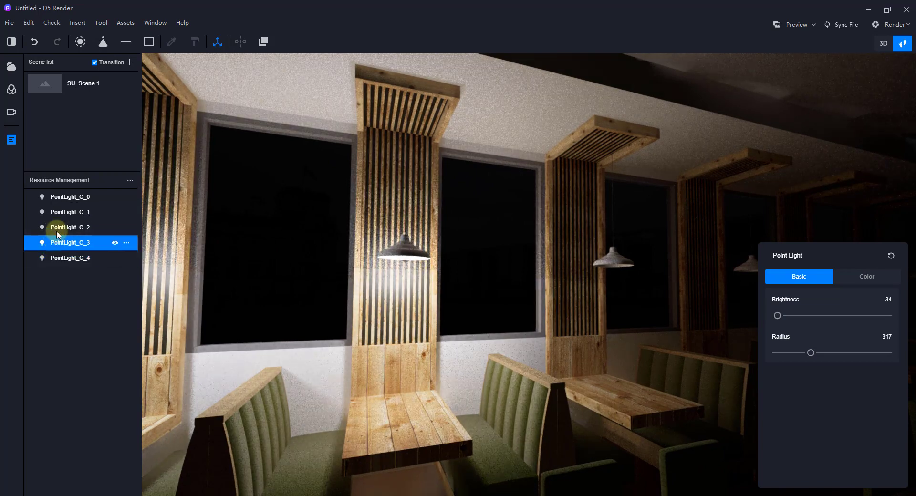
{"action": "left_click", "coordinate": [57, 228]}
{"action": "left_click", "coordinate": [61, 216]}
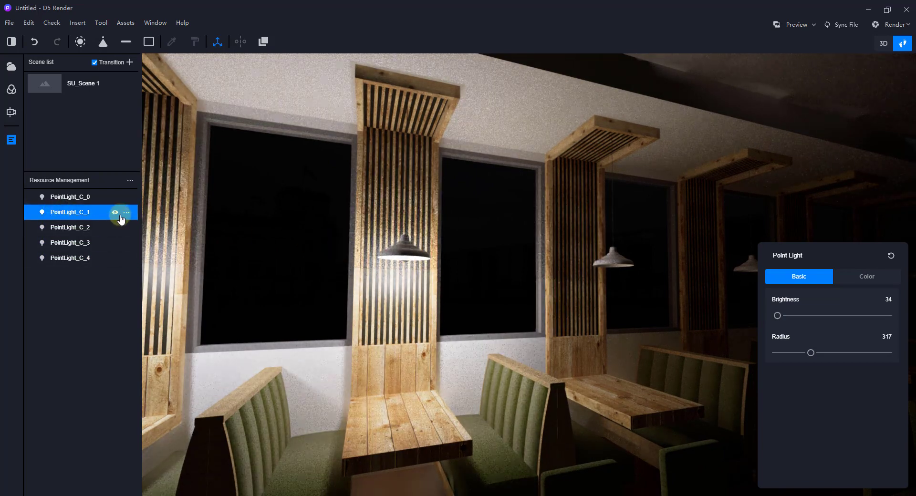
{"action": "left_click", "coordinate": [85, 198]}
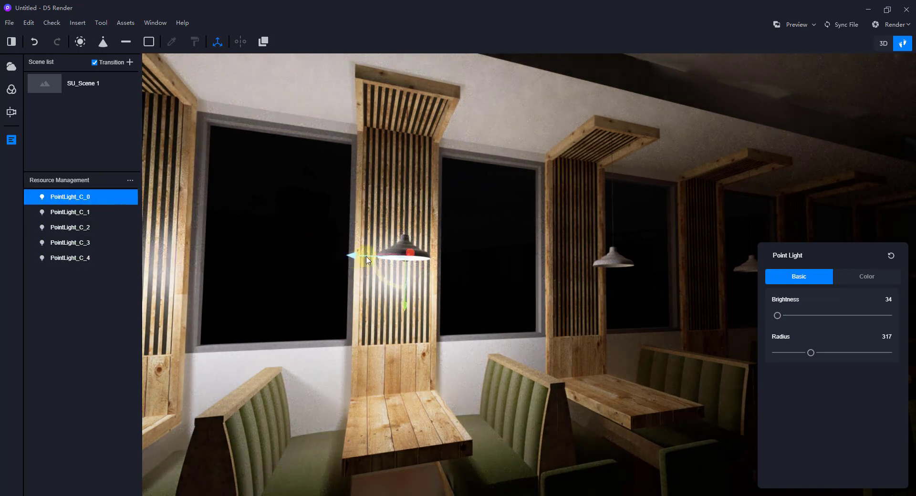
{"action": "left_click_drag", "start_coordinate": [368, 260], "coordinate": [577, 285]}
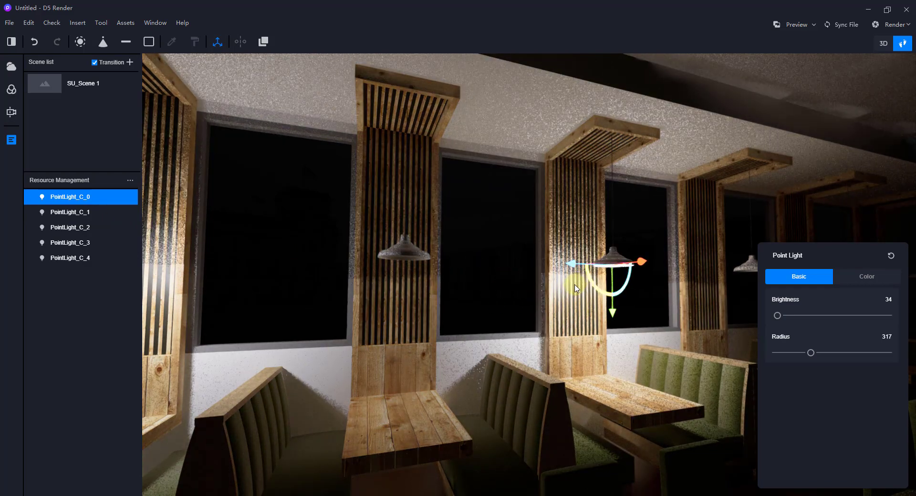
- Continue the row by shifting PointLight_C_0 to the next pendant lamp while keeping a light at the previous lamp
{"action": "key", "text": "d"}
{"action": "key", "text": "w"}
{"action": "right_click_drag", "start_coordinate": [577, 282], "coordinate": [520, 272]}
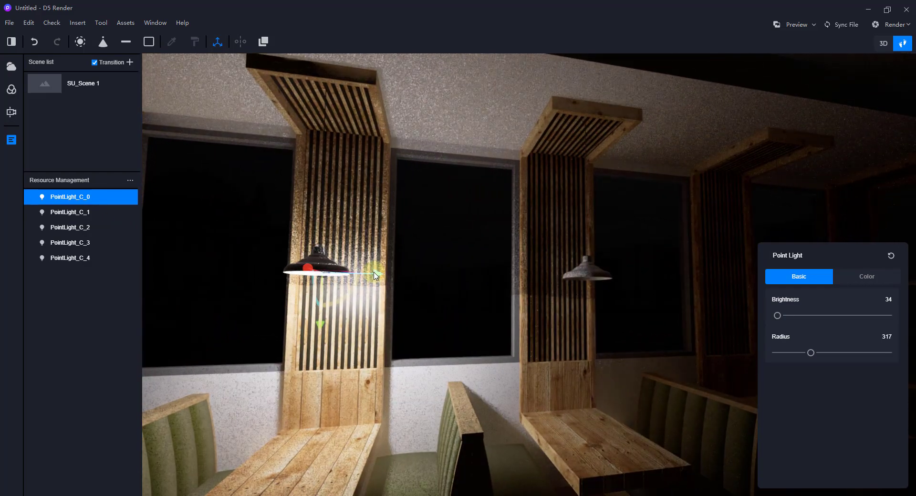
{"action": "left_click_drag", "start_coordinate": [375, 273], "coordinate": [609, 289]}
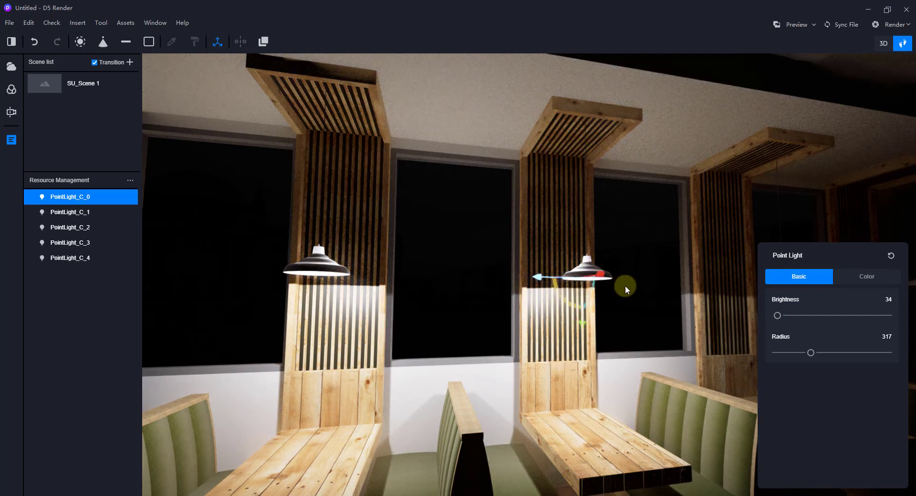
- Duplicate PointLight_C_0 in place and move it to the following unlit pendant lamp along the window wall
{"action": "key", "text": "ctrl+v"}
{"action": "key", "text": "d"}
{"action": "right_click_drag", "start_coordinate": [543, 309], "coordinate": [385, 294]}
{"action": "key", "text": "d"}
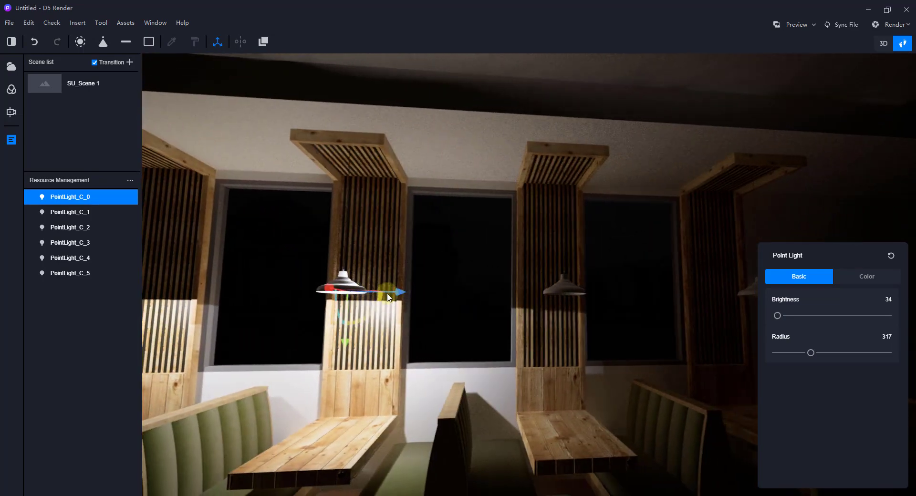
{"action": "left_click_drag", "start_coordinate": [384, 294], "coordinate": [606, 294]}
- Duplicate the point light again and move PointLight_C_0 to the last pendant lamp beside the end wall
{"action": "key", "text": "ctrl+v"}
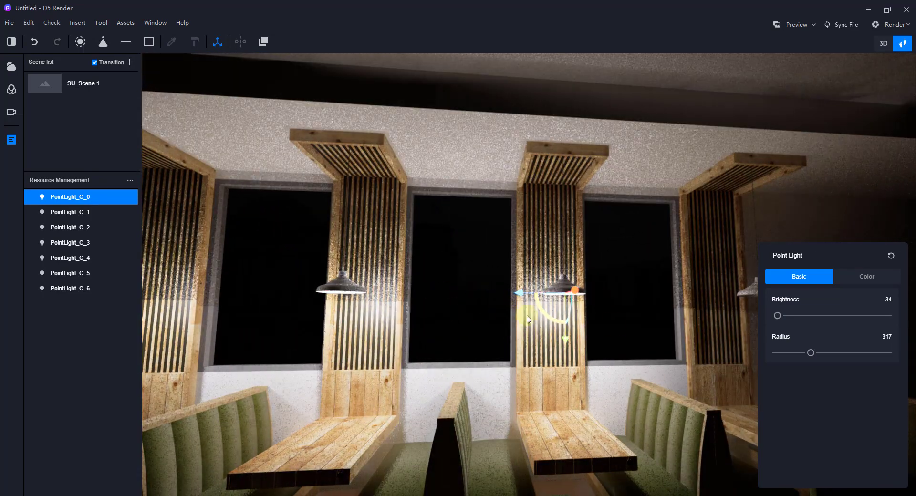
{"action": "right_click_drag", "start_coordinate": [527, 315], "coordinate": [620, 311]}
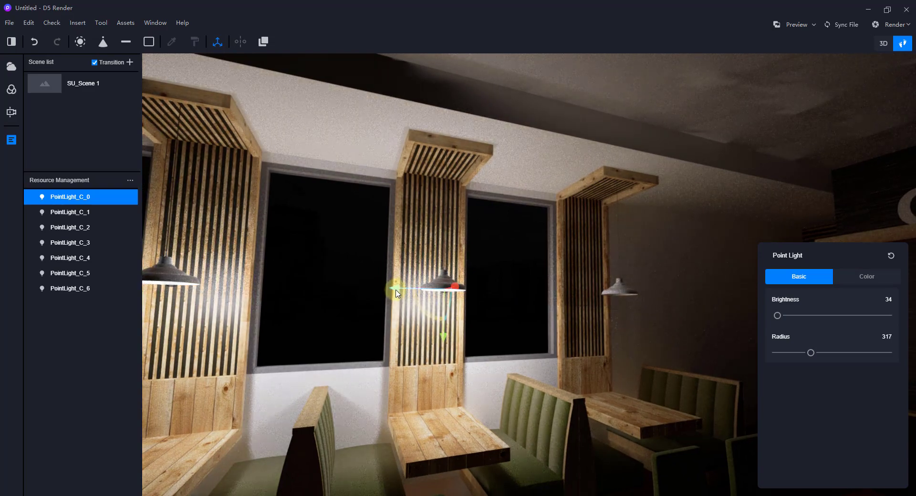
{"action": "left_click_drag", "start_coordinate": [396, 293], "coordinate": [586, 293]}
{"action": "key", "text": "ctrl+v"}
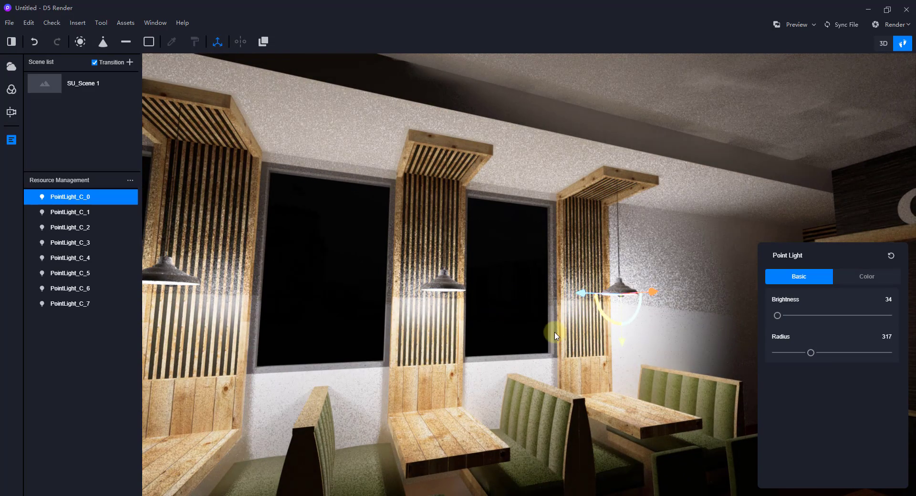
- Place a spotlight at the ceiling downlight in front of the oTofu sign and shift it toward the fixture's center
{"action": "key", "text": "a"}
{"action": "right_click_drag", "start_coordinate": [552, 331], "coordinate": [854, 354]}
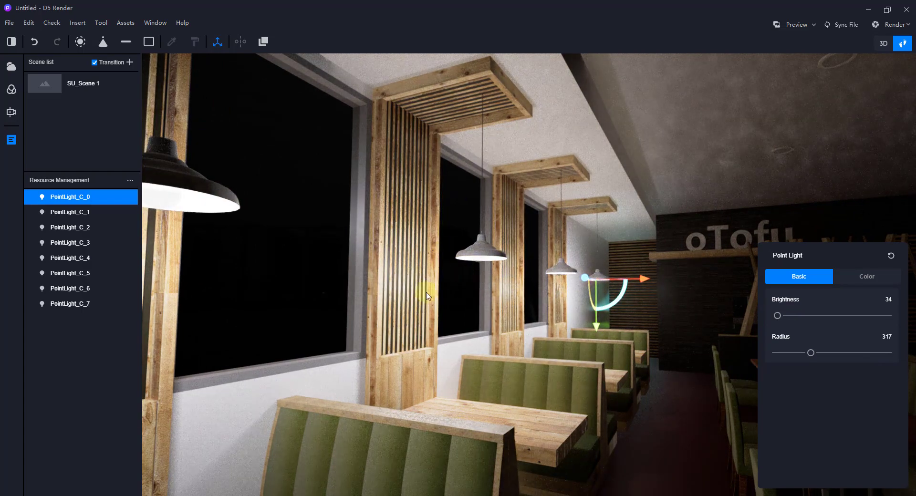
{"action": "right_click_drag", "start_coordinate": [593, 402], "coordinate": [648, 333]}
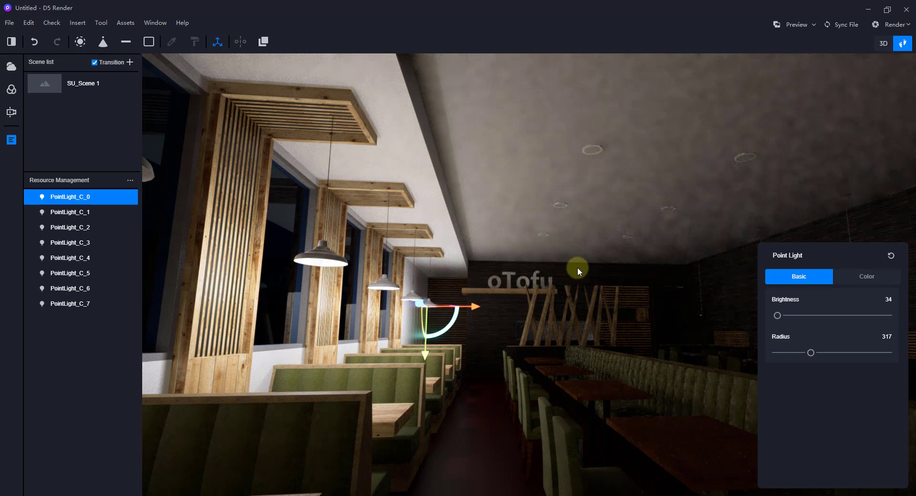
{"action": "key", "text": "w"}
{"action": "right_click_drag", "start_coordinate": [578, 268], "coordinate": [596, 263]}
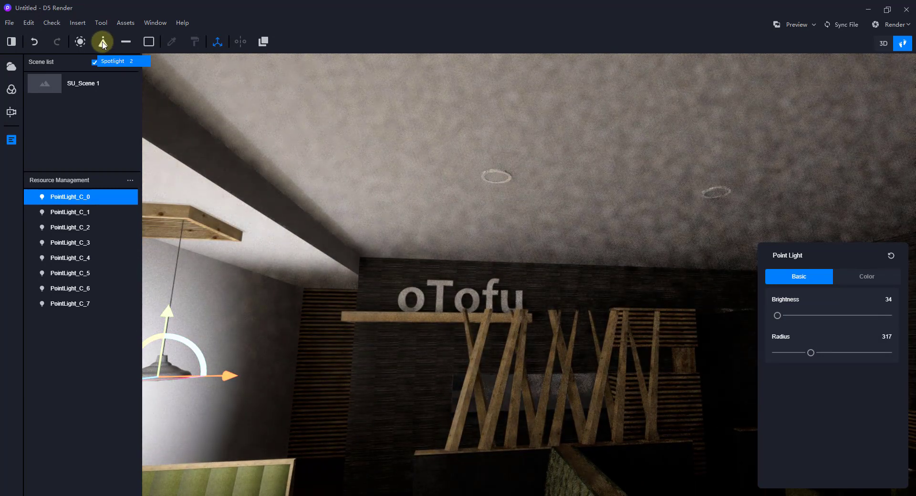
{"action": "left_click", "coordinate": [103, 43]}
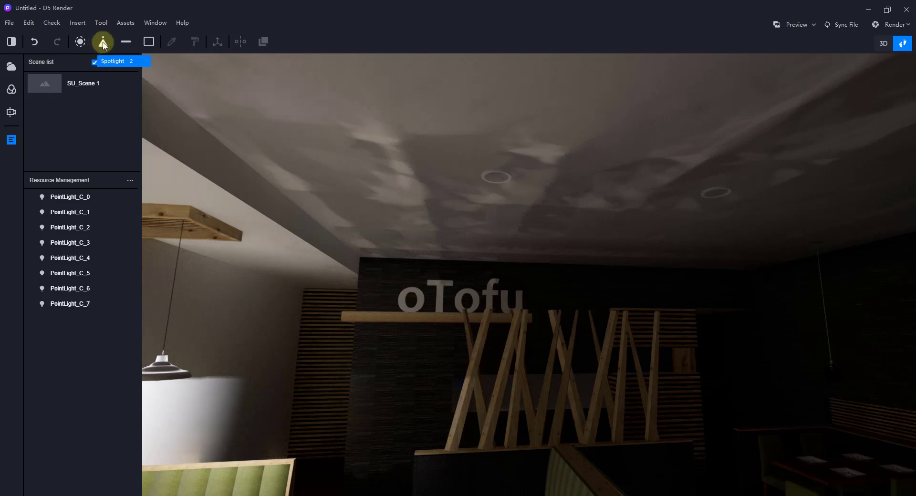
{"action": "left_click", "coordinate": [496, 188]}
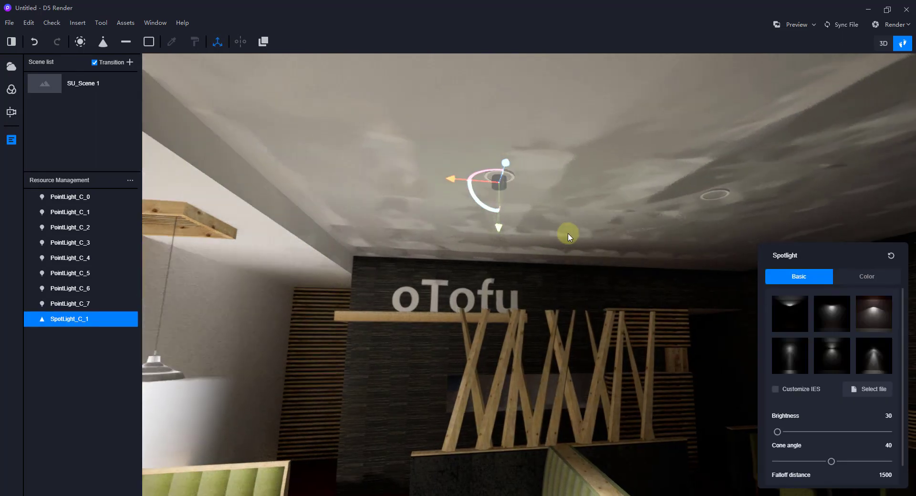
{"action": "right_click_drag", "start_coordinate": [568, 231], "coordinate": [638, 234]}
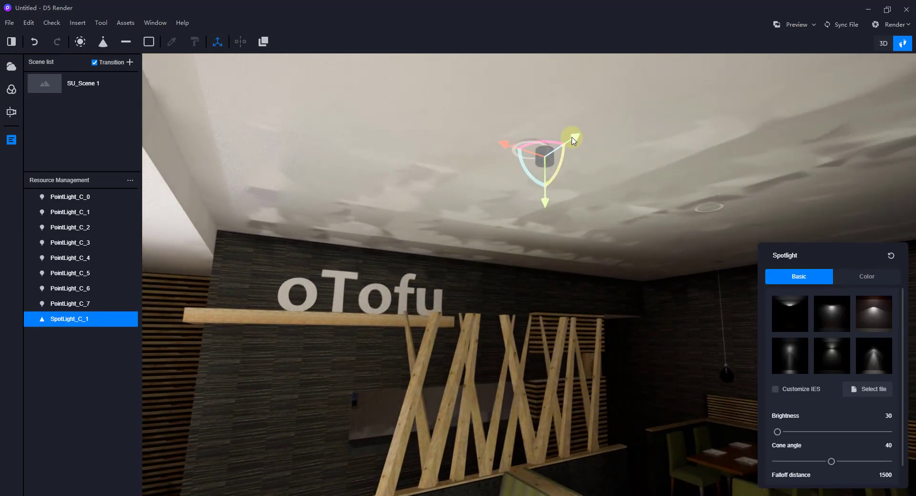
{"action": "left_click_drag", "start_coordinate": [561, 144], "coordinate": [493, 147]}
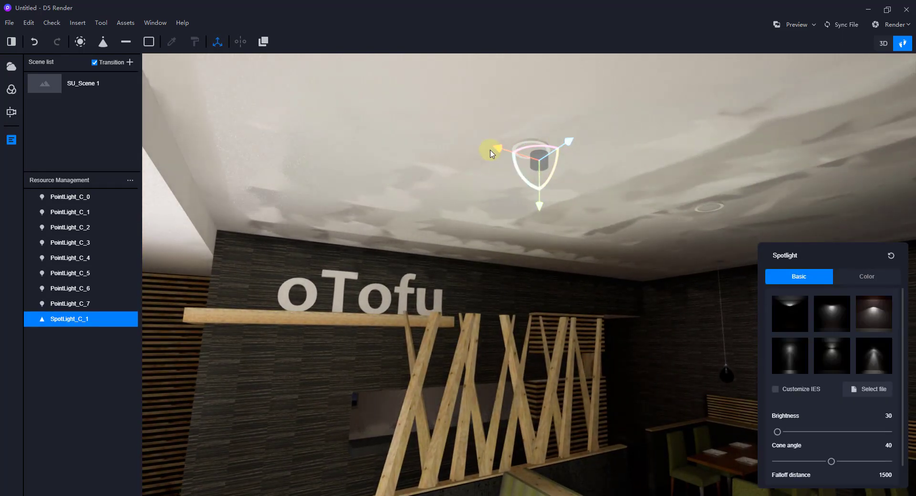
- Hide all point lights from PointLight_C_0 to PointLight_C_7 and check the room with only the spotlight on
{"action": "right_click_drag", "start_coordinate": [436, 317], "coordinate": [159, 296]}
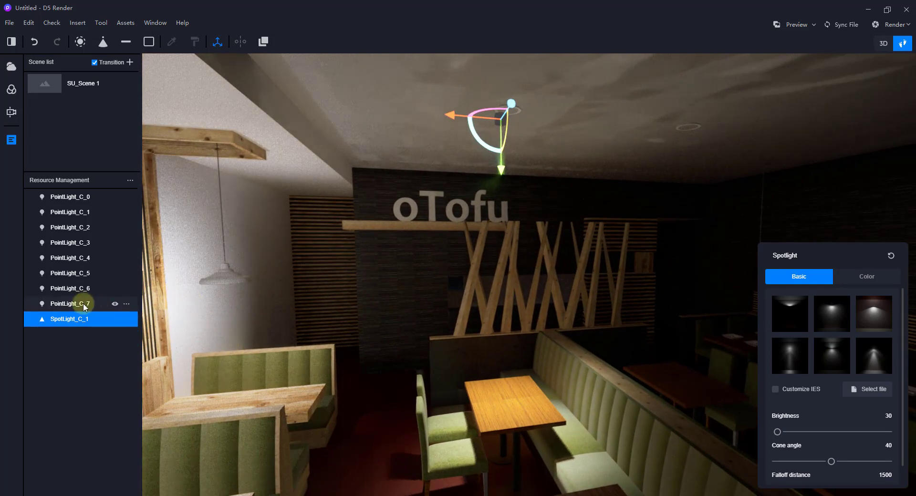
{"action": "left_click_drag", "start_coordinate": [83, 303], "coordinate": [67, 194]}
{"action": "left_click", "coordinate": [67, 194]}
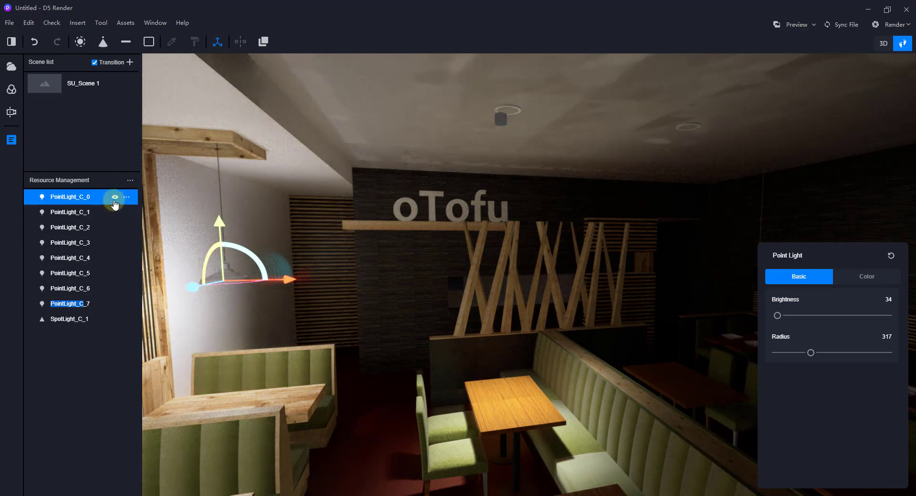
{"action": "left_click", "coordinate": [115, 197]}
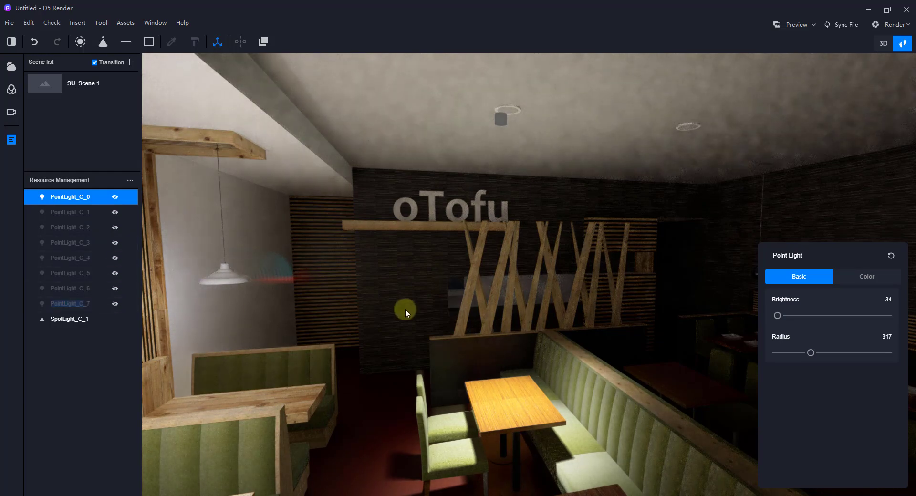
{"action": "right_click_drag", "start_coordinate": [422, 309], "coordinate": [67, 313]}
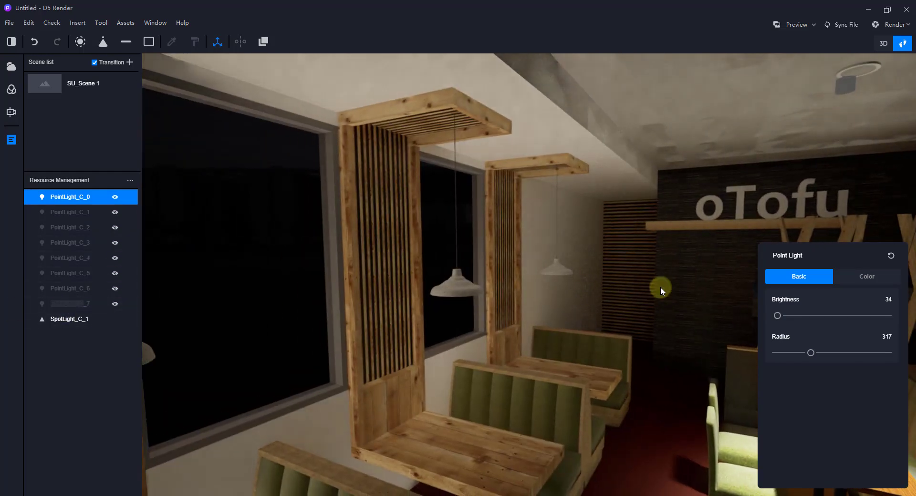
{"action": "right_click_drag", "start_coordinate": [661, 290], "coordinate": [196, 289]}
{"action": "right_click_drag", "start_coordinate": [589, 293], "coordinate": [668, 289]}
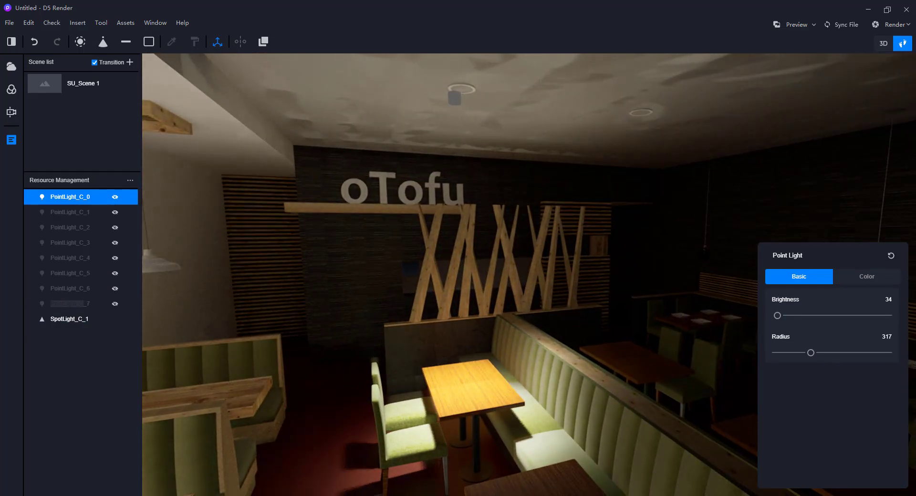
- Select the ceiling spotlight and nudge it along both horizontal axes to center it under the downlight ring
{"action": "left_click", "coordinate": [453, 105]}
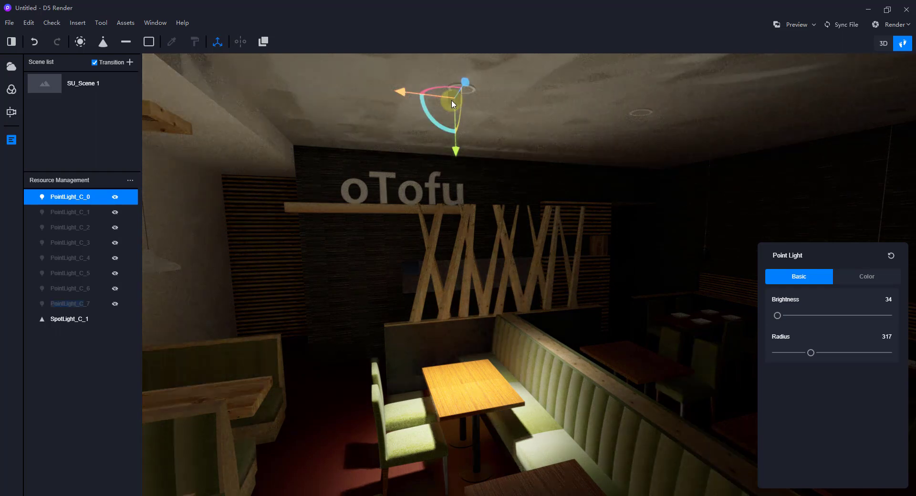
{"action": "left_click_drag", "start_coordinate": [404, 98], "coordinate": [416, 98]}
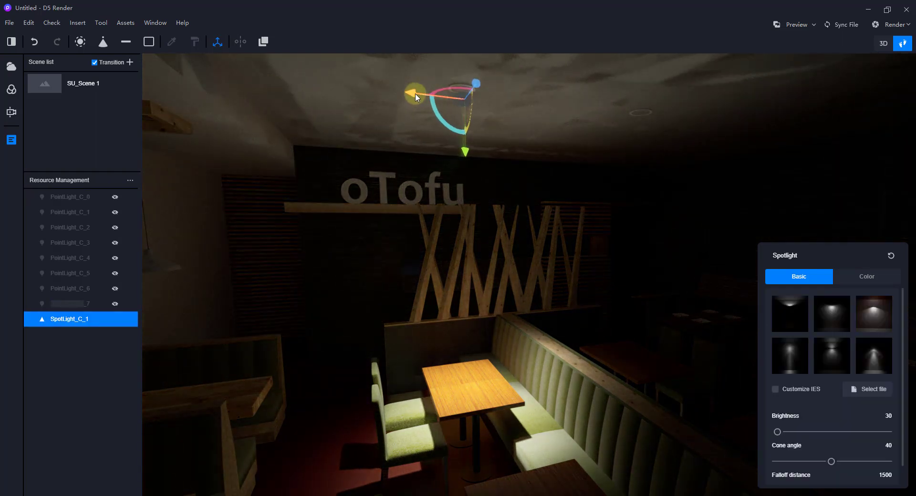
{"action": "left_click_drag", "start_coordinate": [478, 87], "coordinate": [483, 82]}
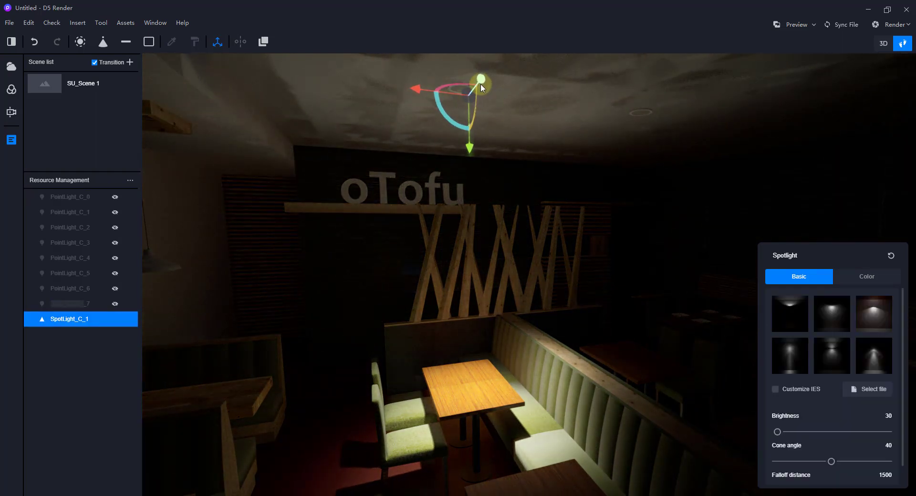
{"action": "left_click_drag", "start_coordinate": [424, 91], "coordinate": [418, 90]}
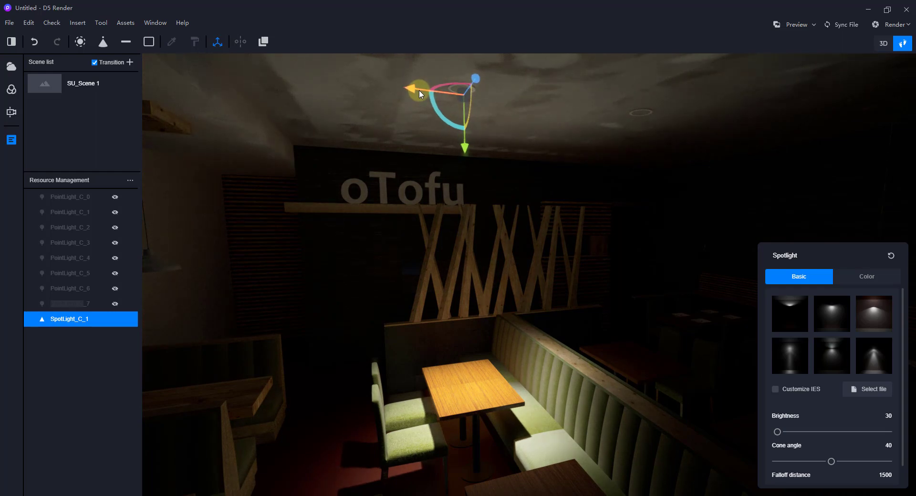
- Apply the sixth light distribution preset to the spotlight and fine-tune its position under the downlight
{"action": "left_click", "coordinate": [873, 355]}
{"action": "right_click_drag", "start_coordinate": [629, 273], "coordinate": [718, 225]}
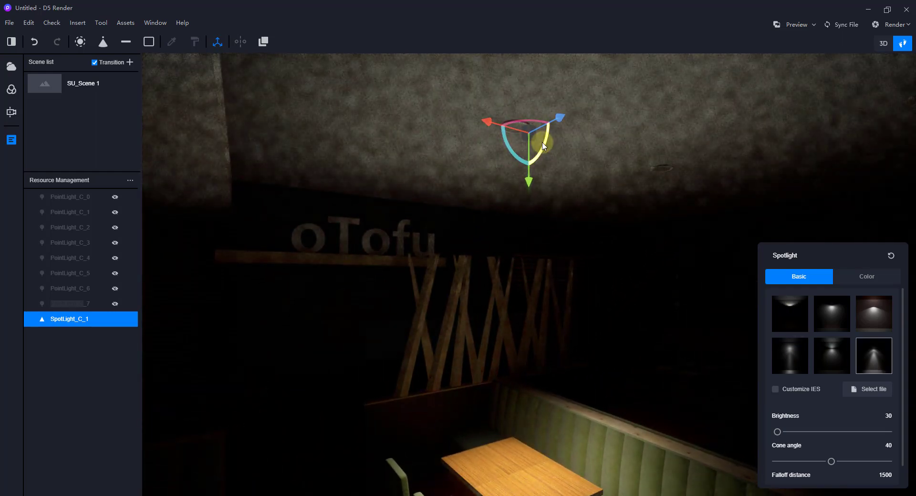
{"action": "mouse_move", "coordinate": [548, 143]}
{"action": "left_mouse_down"}
{"action": "mouse_move", "coordinate": [525, 178]}
{"action": "mouse_move", "coordinate": [577, 114]}
{"action": "mouse_move", "coordinate": [533, 210]}
{"action": "mouse_move", "coordinate": [582, 145]}
{"action": "mouse_move", "coordinate": [550, 130]}
{"action": "left_mouse_up"}
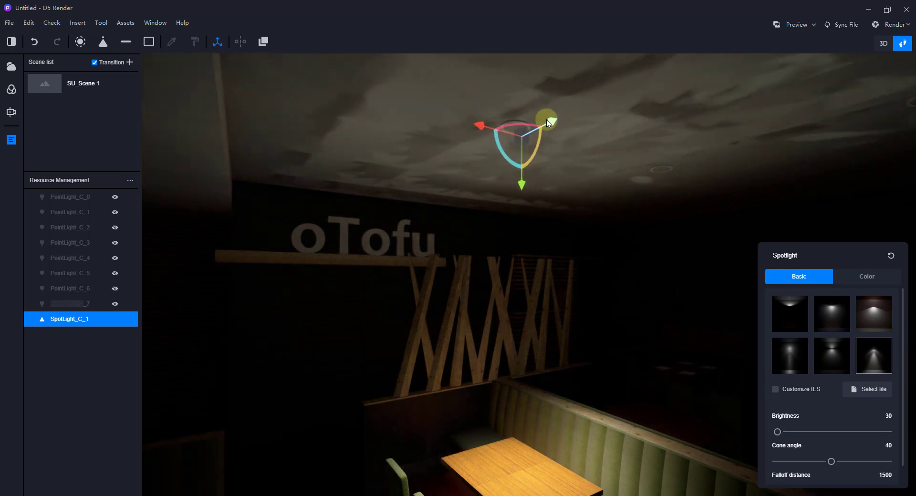
{"action": "left_click_drag", "start_coordinate": [480, 126], "coordinate": [475, 124]}
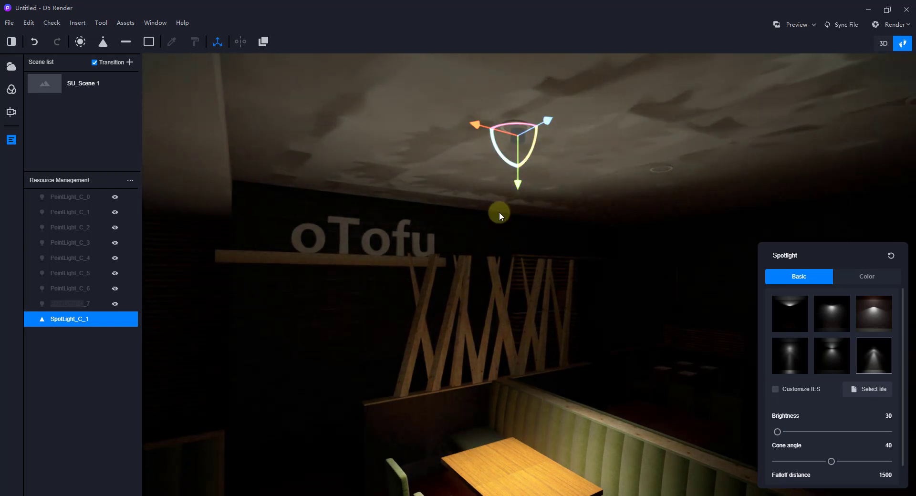
{"action": "mouse_move", "coordinate": [533, 152]}
{"action": "left_mouse_down"}
{"action": "mouse_move", "coordinate": [531, 143]}
{"action": "mouse_move", "coordinate": [533, 160]}
{"action": "left_mouse_up"}
- Try the fourth and second light distribution presets on the spotlight to compare their effect on the dining table
{"action": "right_click_drag", "start_coordinate": [579, 287], "coordinate": [524, 297]}
{"action": "key", "text": "s"}
{"action": "key", "text": "d"}
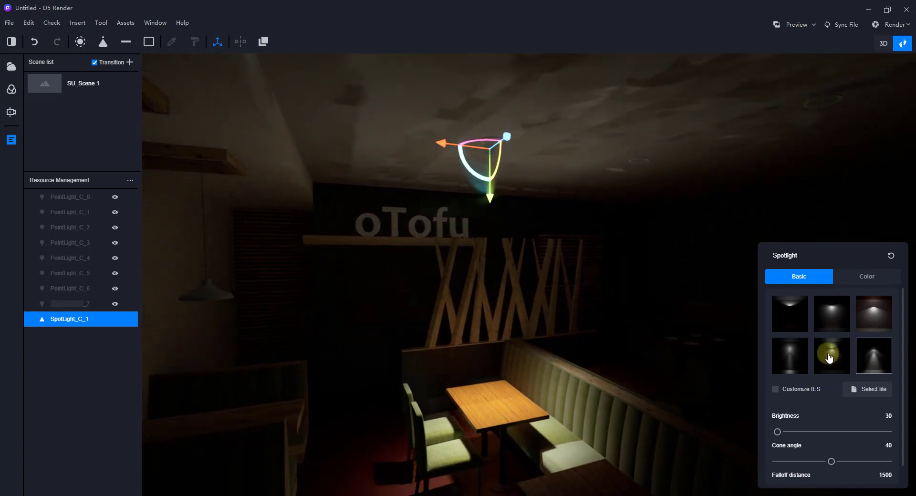
{"action": "left_click", "coordinate": [790, 360]}
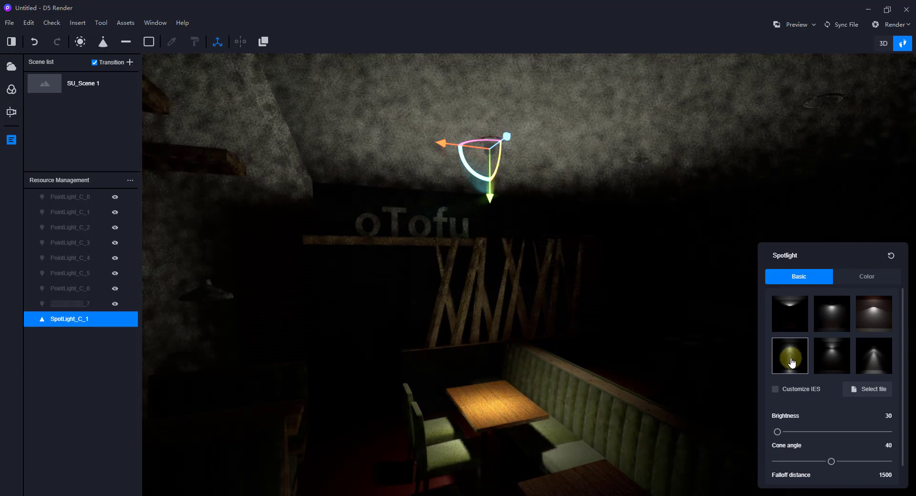
{"action": "left_click", "coordinate": [833, 323]}
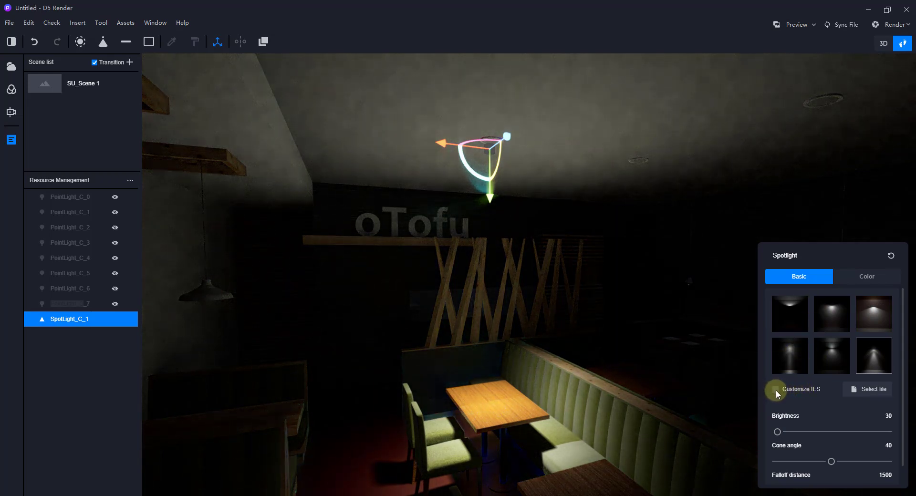
- Set the spotlight's brightness to 300
{"action": "scroll", "coordinate": [816, 442], "scroll_direction": "down", "scroll_amount": 1}
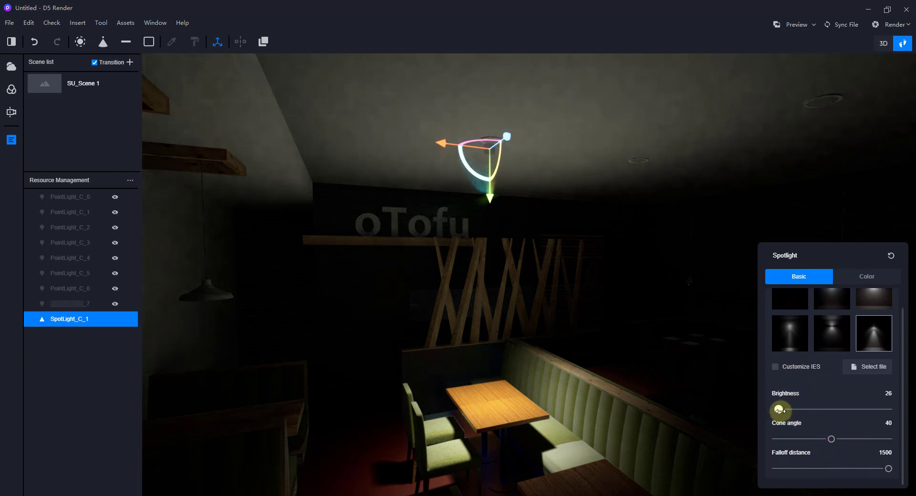
{"action": "left_click_drag", "start_coordinate": [787, 410], "coordinate": [792, 409]}
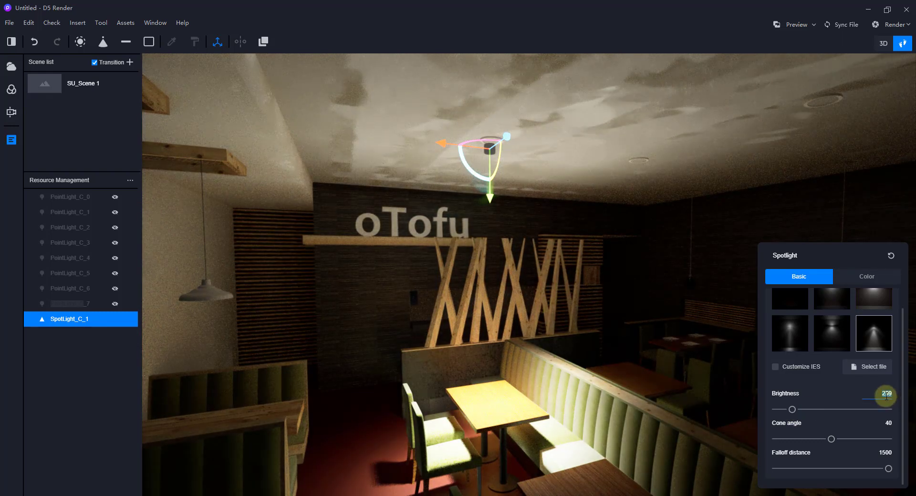
{"action": "left_click", "coordinate": [886, 394]}
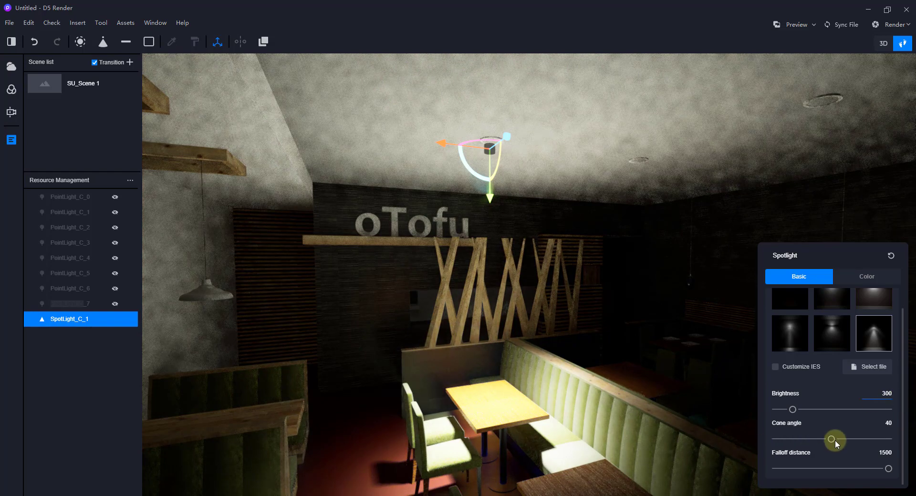
- Try cone angles of 6 and 70 on the ceiling spotlight to compare the light pool on the dining table
{"action": "left_click_drag", "start_coordinate": [832, 439], "coordinate": [784, 452]}
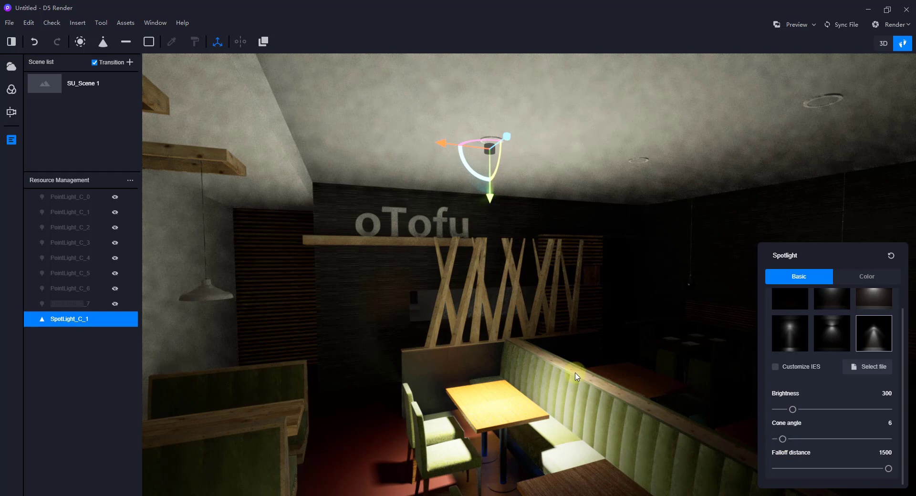
{"action": "right_click_drag", "start_coordinate": [545, 354], "coordinate": [541, 368]}
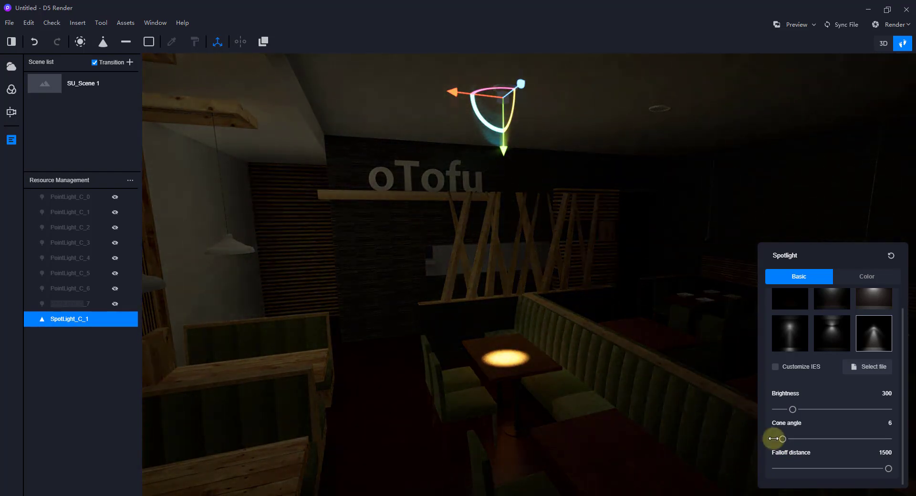
{"action": "left_click_drag", "start_coordinate": [853, 432], "coordinate": [873, 438]}
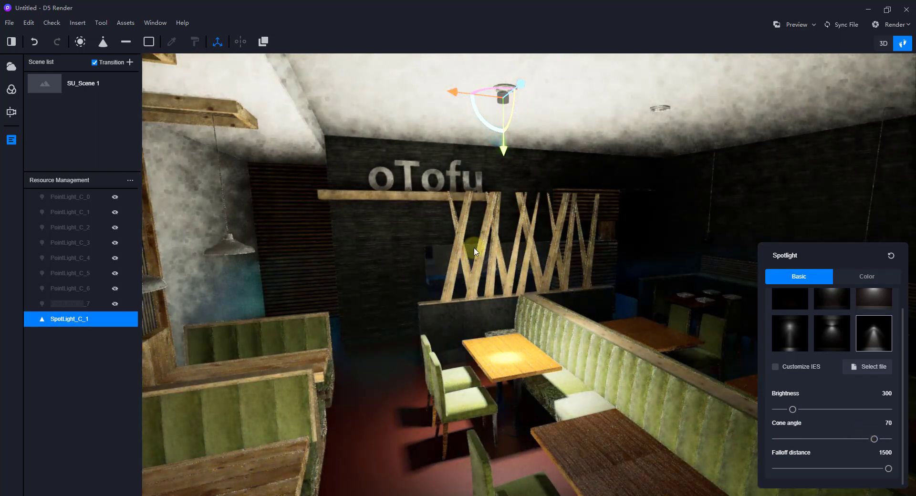
{"action": "left_click", "coordinate": [336, 309]}
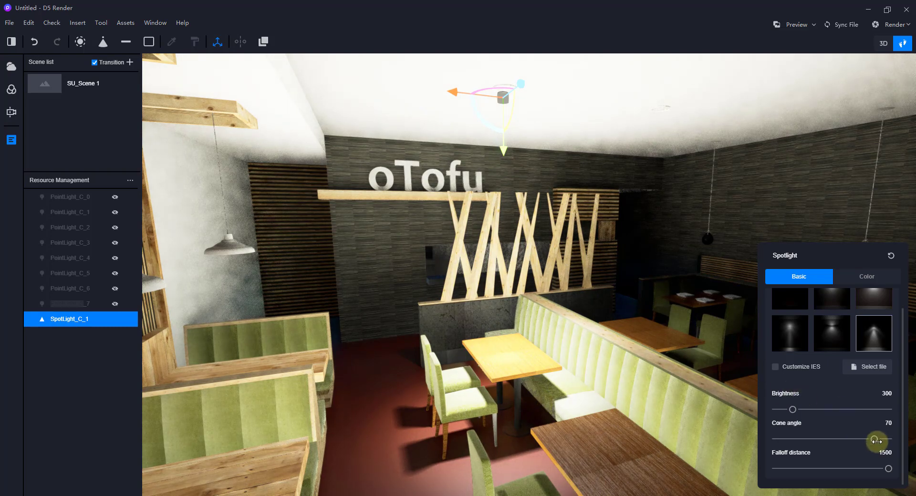
- Set the spotlight's brightness to 150, its cone angle to 40 and its falloff distance to 424
{"action": "left_click_drag", "start_coordinate": [889, 469], "coordinate": [809, 470]}
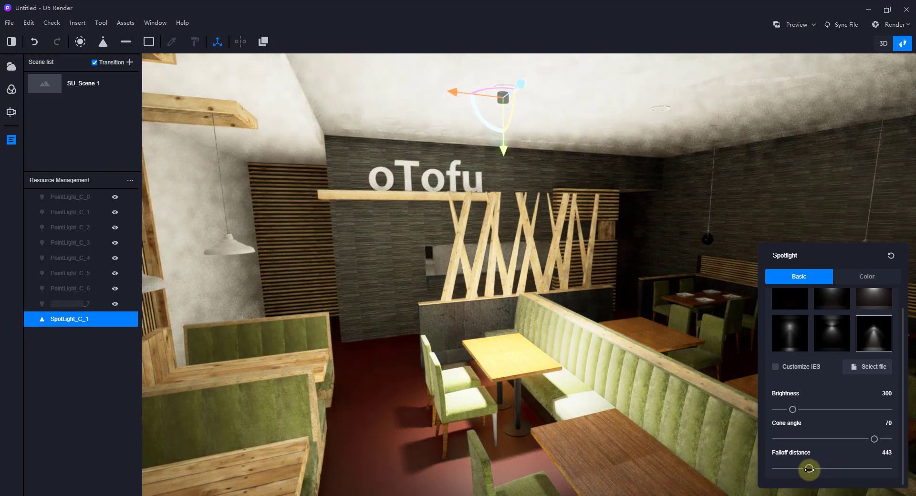
{"action": "mouse_move", "coordinate": [809, 470]}
{"action": "left_mouse_down"}
{"action": "mouse_move", "coordinate": [785, 470]}
{"action": "mouse_move", "coordinate": [802, 469]}
{"action": "left_mouse_up"}
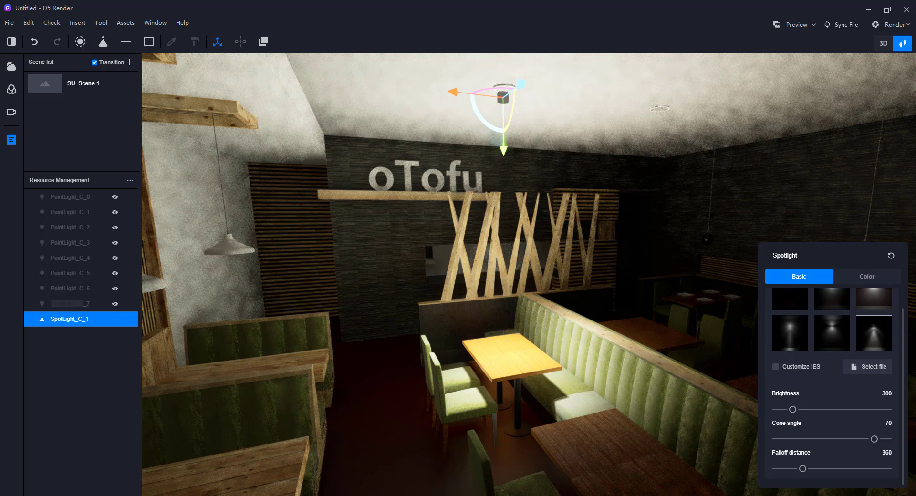
{"action": "left_click", "coordinate": [887, 393]}
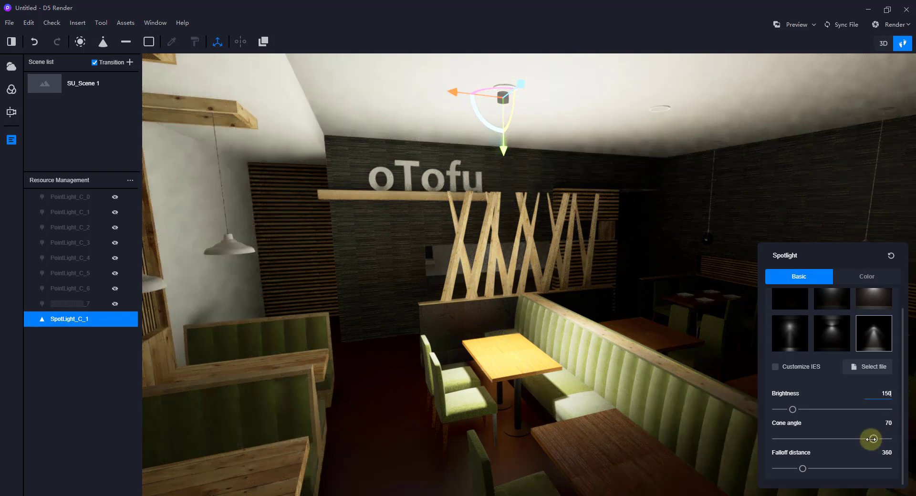
{"action": "type", "text": "150"}
{"action": "left_click_drag", "start_coordinate": [872, 439], "coordinate": [829, 440]}
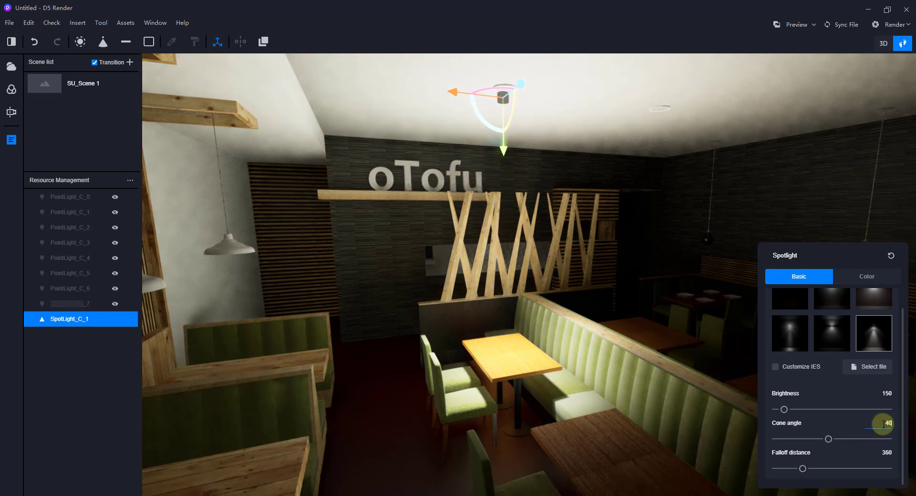
{"action": "key", "text": "Return"}
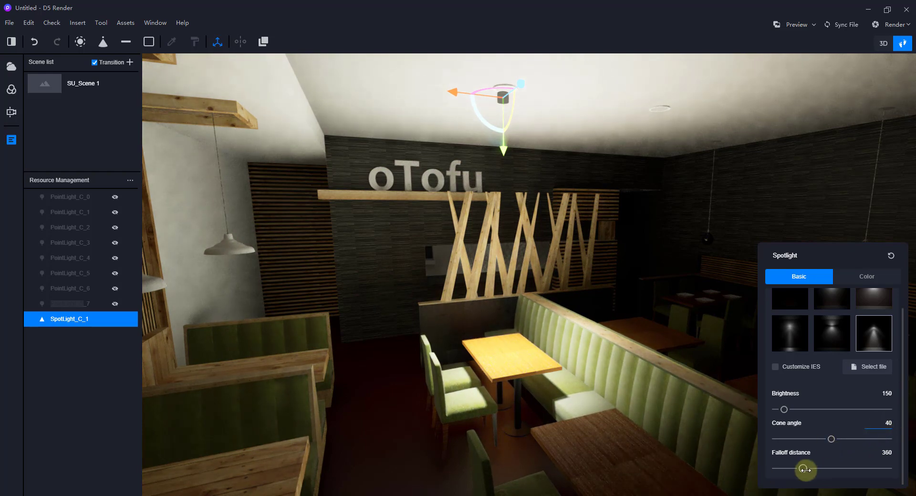
{"action": "left_click_drag", "start_coordinate": [805, 470], "coordinate": [808, 470]}
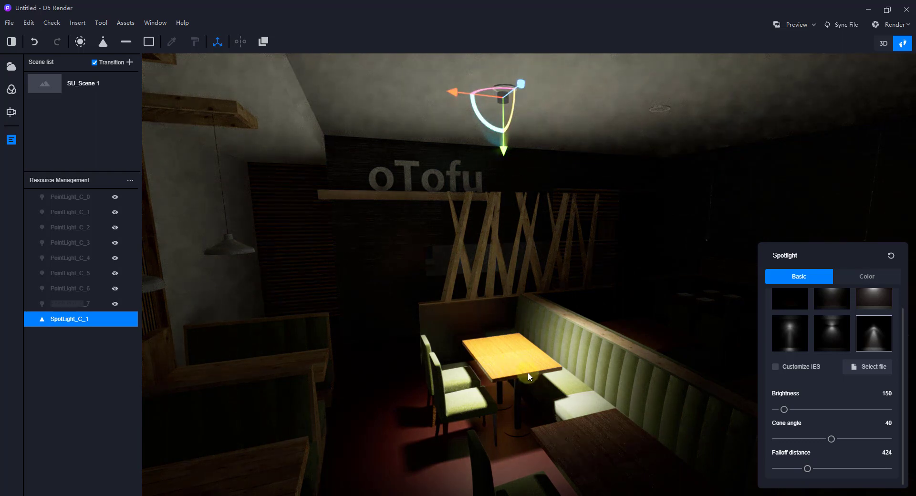
- Set the hue in the spotlight's color settings to 251
{"action": "scroll", "coordinate": [530, 372], "scroll_direction": "down", "scroll_amount": 1}
{"action": "scroll", "coordinate": [824, 398], "scroll_direction": "up", "scroll_amount": 2}
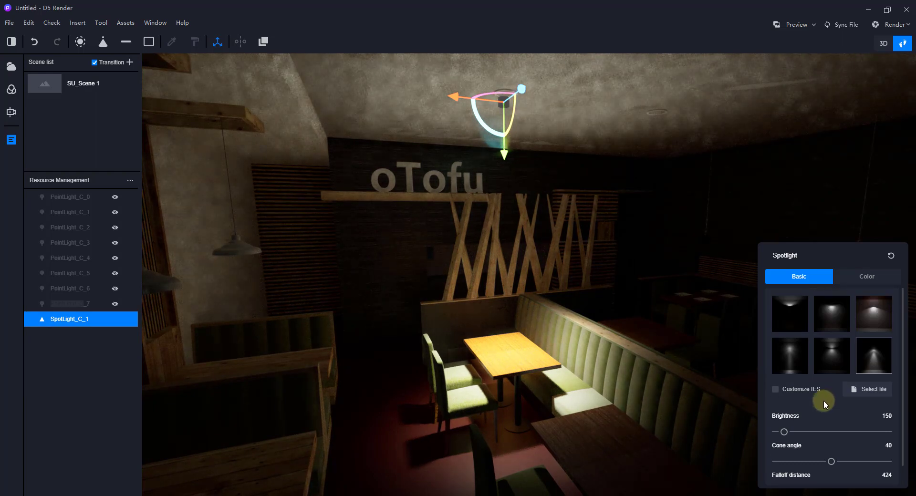
{"action": "left_click", "coordinate": [856, 278]}
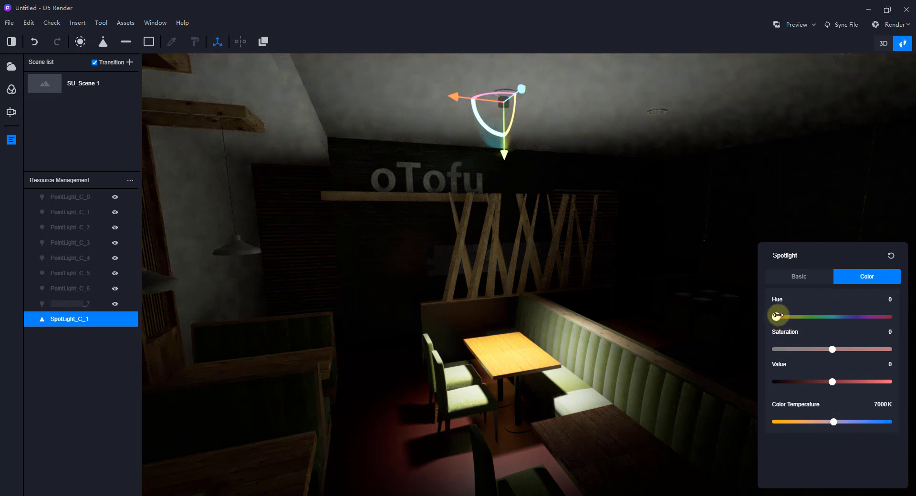
{"action": "left_click_drag", "start_coordinate": [820, 314], "coordinate": [853, 317]}
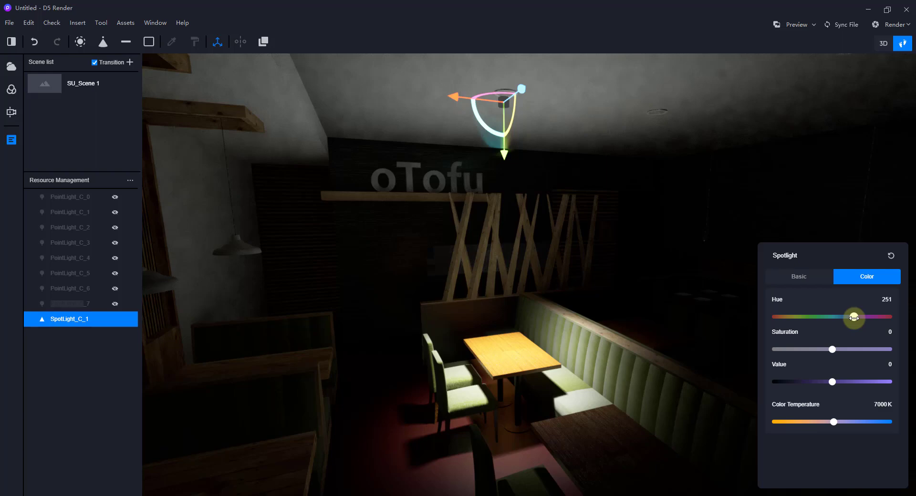
{"action": "left_click", "coordinate": [812, 281]}
- Copy the tuned spotlight along the table row to the next two ceiling downlights
{"action": "right_click_drag", "start_coordinate": [642, 305], "coordinate": [474, 214]}
{"action": "left_click_drag", "start_coordinate": [474, 213], "coordinate": [576, 116]}
{"action": "key", "text": "Escape"}
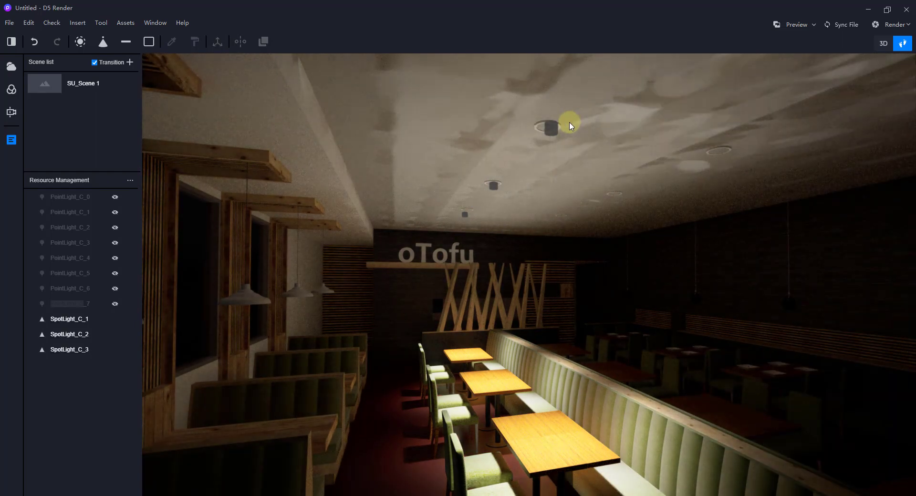
- Copy the nearest spotlight of the row to the following two downlights farther from the oTofu sign
{"action": "left_click", "coordinate": [552, 131]}
{"action": "key", "text": "s"}
{"action": "mouse_move", "coordinate": [548, 211]}
{"action": "right_mouse_down"}
{"action": "mouse_move", "coordinate": [536, 225]}
{"action": "mouse_move", "coordinate": [523, 222]}
{"action": "mouse_move", "coordinate": [541, 215]}
{"action": "right_mouse_up"}
{"action": "key", "text": "d"}
{"action": "left_click_drag", "start_coordinate": [494, 201], "coordinate": [630, 106]}
{"action": "right_click_drag", "start_coordinate": [609, 236], "coordinate": [600, 210]}
{"action": "key", "text": "s"}
{"action": "key", "text": "d"}
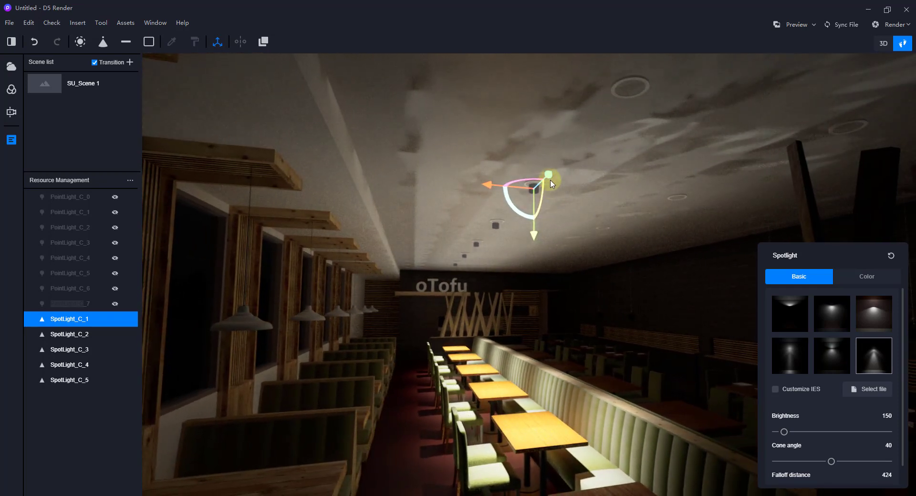
- Copy the spotlight once more to the last downlight of the first row
{"action": "left_click_drag", "start_coordinate": [547, 175], "coordinate": [678, 55], "text": "alt"}
{"action": "key", "text": "s"}
{"action": "right_click_drag", "start_coordinate": [597, 292], "coordinate": [588, 319]}
{"action": "key", "text": "d"}
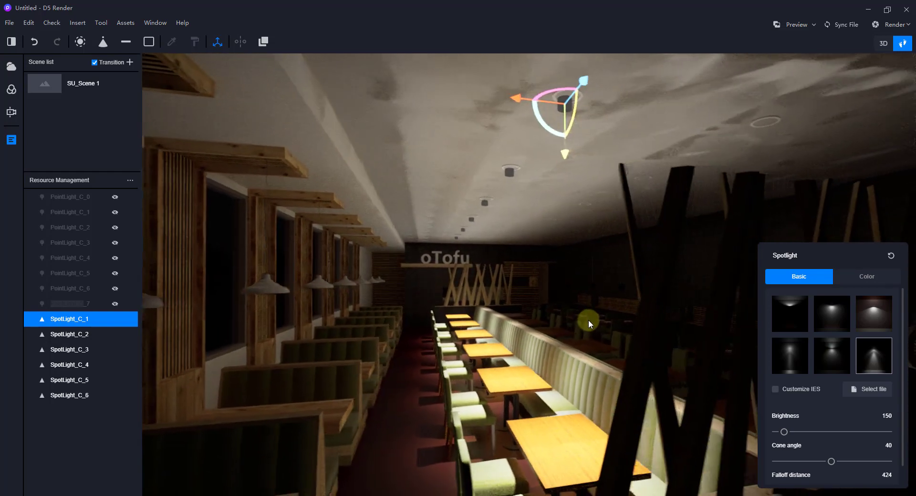
- Copy the spotlight nearest the oTofu sign sideways to the adjacent downlight above the tables behind the bench
{"action": "key", "text": "s"}
{"action": "right_click_drag", "start_coordinate": [547, 232], "coordinate": [534, 364]}
{"action": "key", "text": "w"}
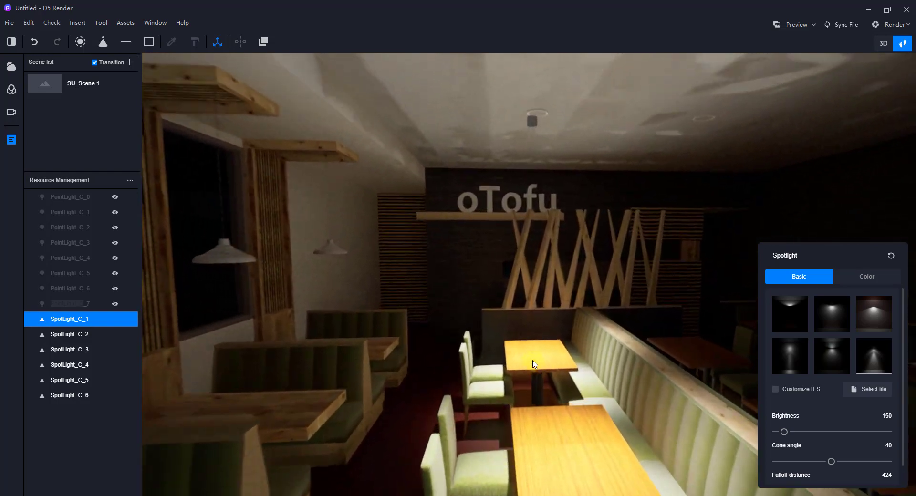
{"action": "right_click_drag", "start_coordinate": [608, 397], "coordinate": [525, 105]}
{"action": "left_click", "coordinate": [525, 105]}
{"action": "left_click_drag", "start_coordinate": [488, 103], "coordinate": [713, 117]}
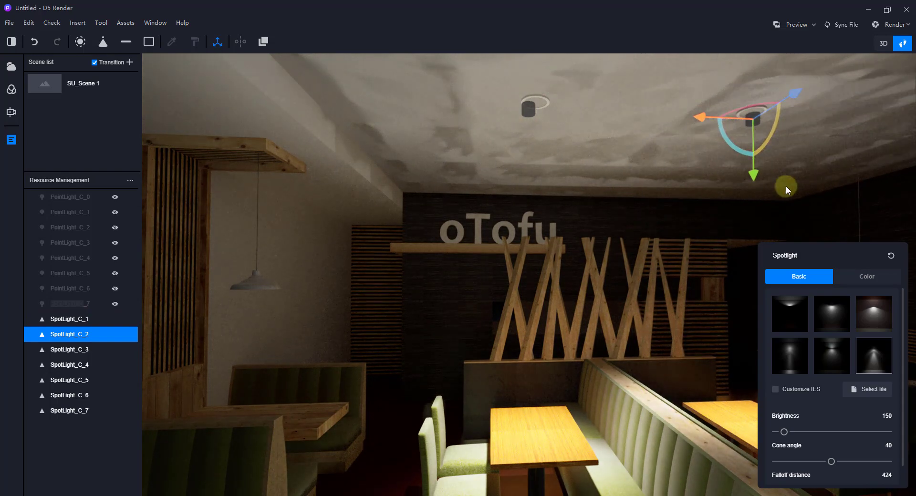
- Copy the second-row spotlight along its row of downlights until every one has its own light
{"action": "key", "text": "s"}
{"action": "right_click_drag", "start_coordinate": [786, 185], "coordinate": [843, 225]}
{"action": "key", "text": "s"}
{"action": "key", "text": "d"}
{"action": "left_click_drag", "start_coordinate": [502, 174], "coordinate": [654, 90], "text": "alt"}
{"action": "key", "text": "s"}
{"action": "key", "text": "d"}
{"action": "right_click_drag", "start_coordinate": [634, 228], "coordinate": [479, 227]}
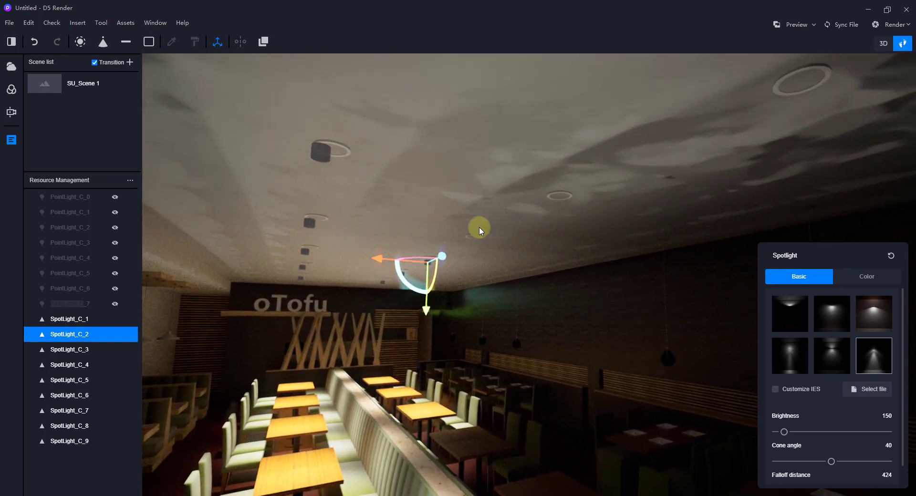
{"action": "left_click_drag", "start_coordinate": [454, 249], "coordinate": [595, 193]}
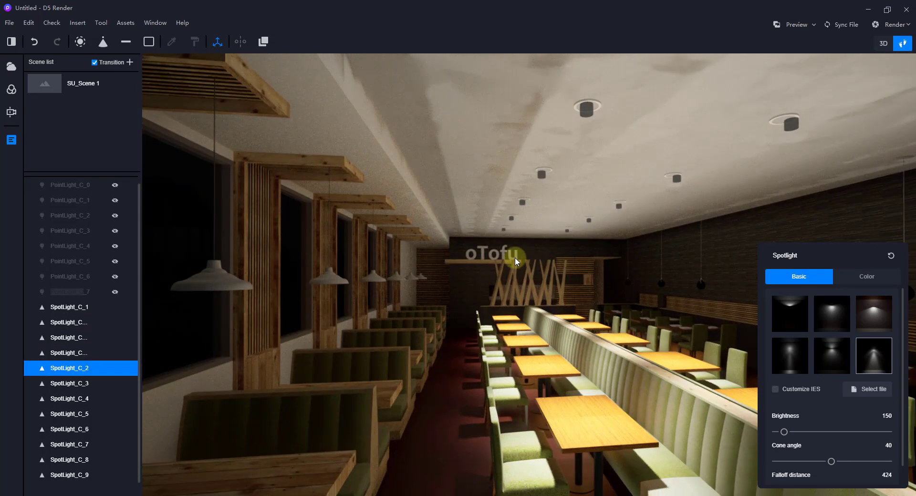
- Hide the spotlights that cover the downlights near the oTofu sign wall to expose their lamp surfaces
{"action": "key", "text": "w"}
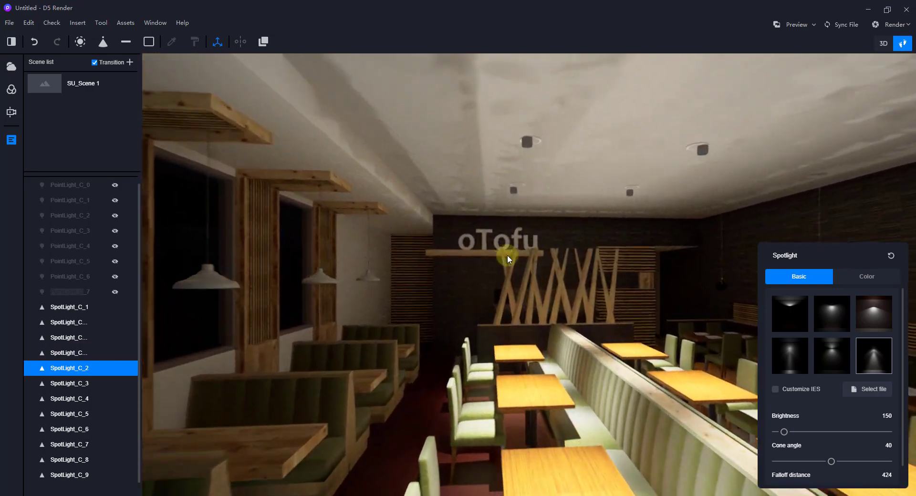
{"action": "right_click_drag", "start_coordinate": [507, 257], "coordinate": [536, 176]}
{"action": "key", "text": "w"}
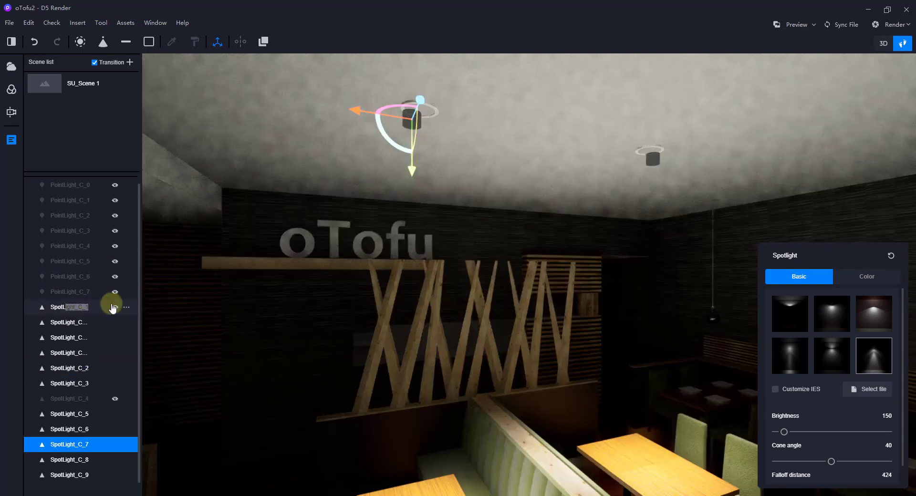
{"action": "left_click", "coordinate": [115, 444]}
{"action": "right_click_drag", "start_coordinate": [375, 294], "coordinate": [458, 153]}
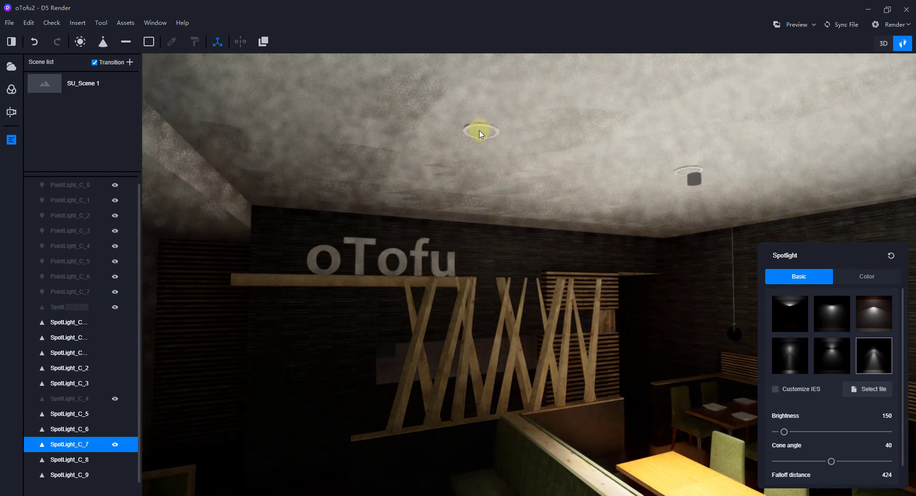
- Apply the Emissive material template to the downlights' inner lamp surface and set its light intensity to 3.2
{"action": "right_click_drag", "start_coordinate": [481, 133], "coordinate": [847, 146]}
{"action": "left_click", "coordinate": [523, 174]}
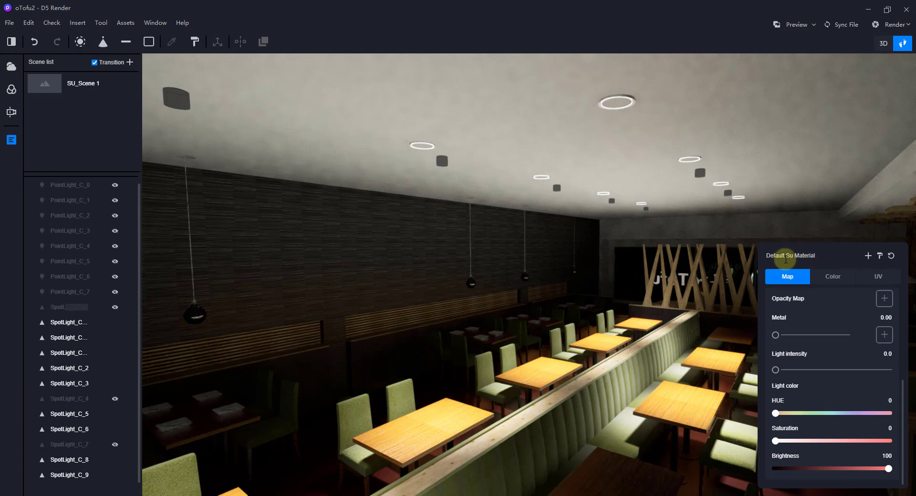
{"action": "right_click_drag", "start_coordinate": [659, 288], "coordinate": [425, 185]}
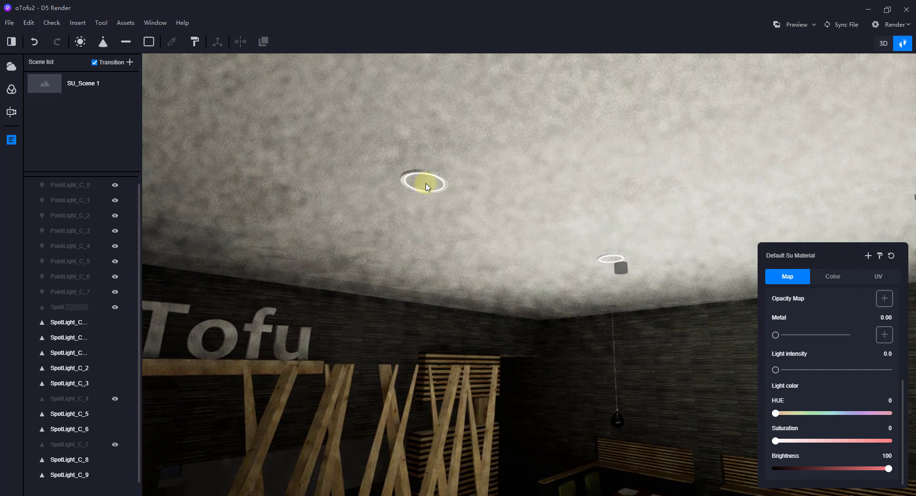
{"action": "scroll", "coordinate": [820, 320], "scroll_direction": "up", "scroll_amount": 5}
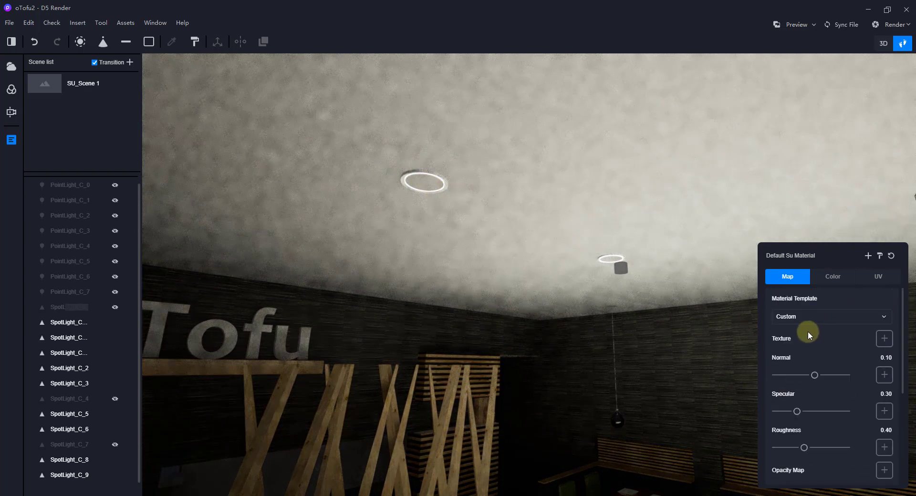
{"action": "left_click", "coordinate": [422, 186]}
{"action": "left_click", "coordinate": [821, 317]}
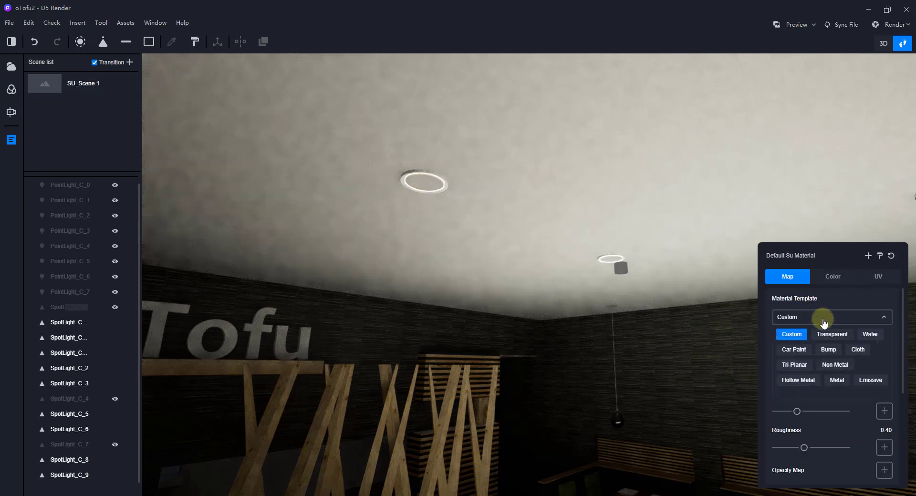
{"action": "left_click", "coordinate": [871, 380]}
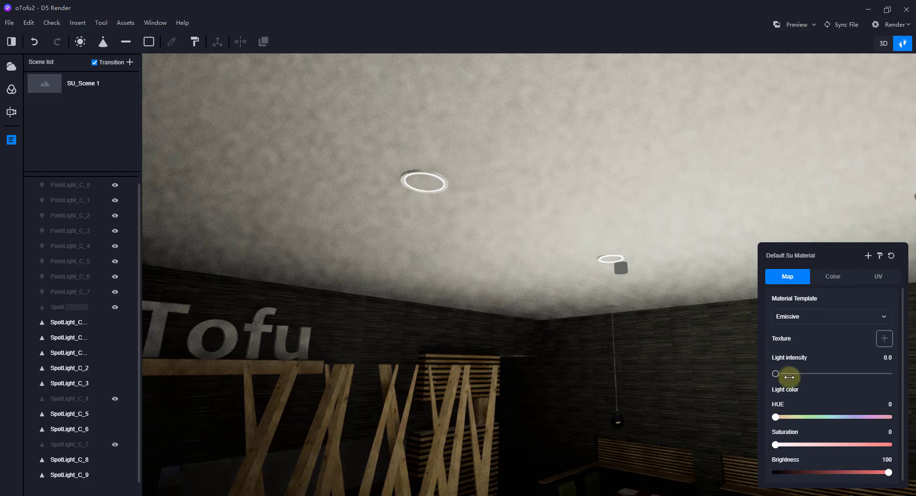
{"action": "left_click_drag", "start_coordinate": [777, 374], "coordinate": [812, 374]}
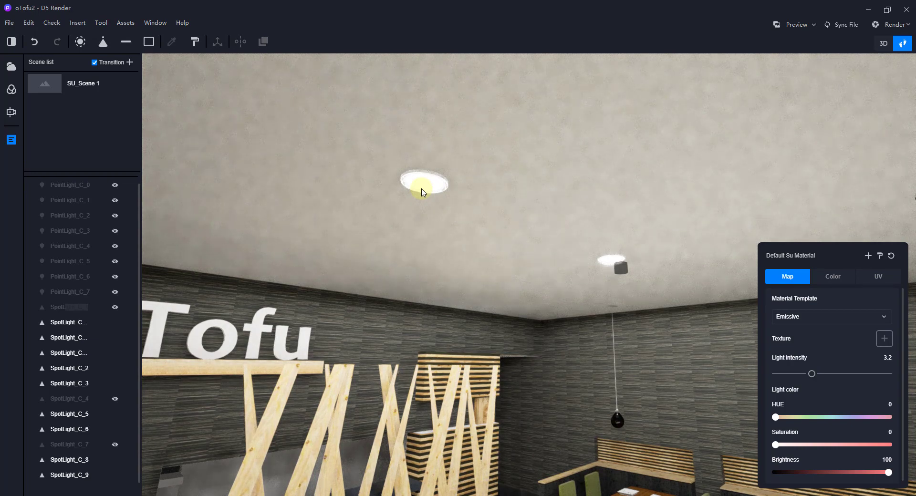
- Align the offset spotlight with its downlight in the ceiling row nearest the dark wall with the hanging pendants
{"action": "right_click_drag", "start_coordinate": [442, 193], "coordinate": [450, 480]}
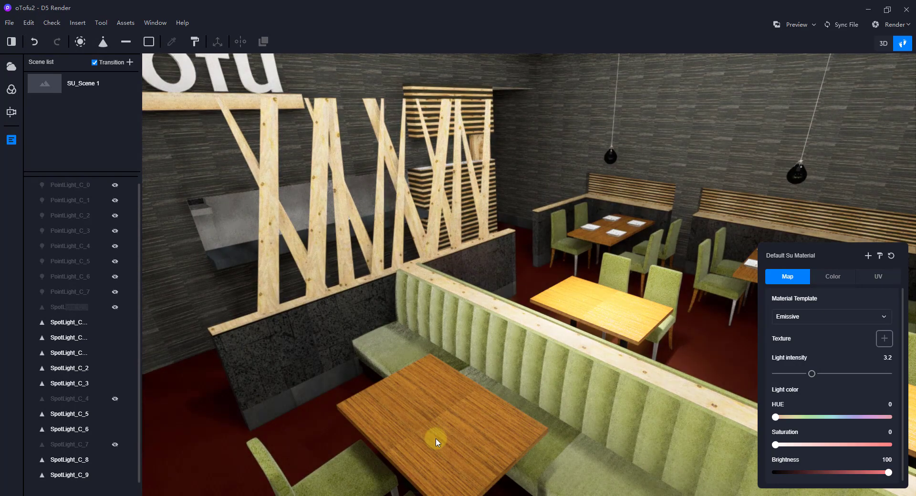
{"action": "right_click_drag", "start_coordinate": [433, 434], "coordinate": [420, 198]}
{"action": "right_click_drag", "start_coordinate": [449, 257], "coordinate": [759, 308]}
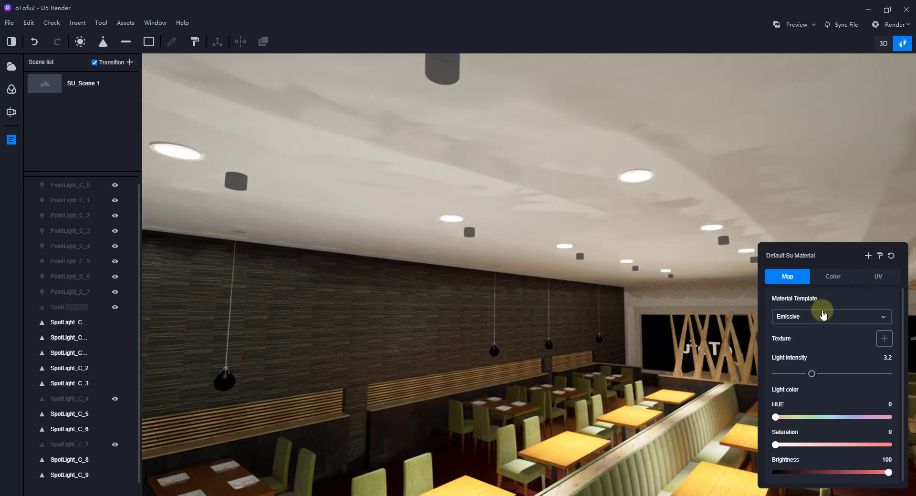
{"action": "right_click_drag", "start_coordinate": [654, 302], "coordinate": [586, 295]}
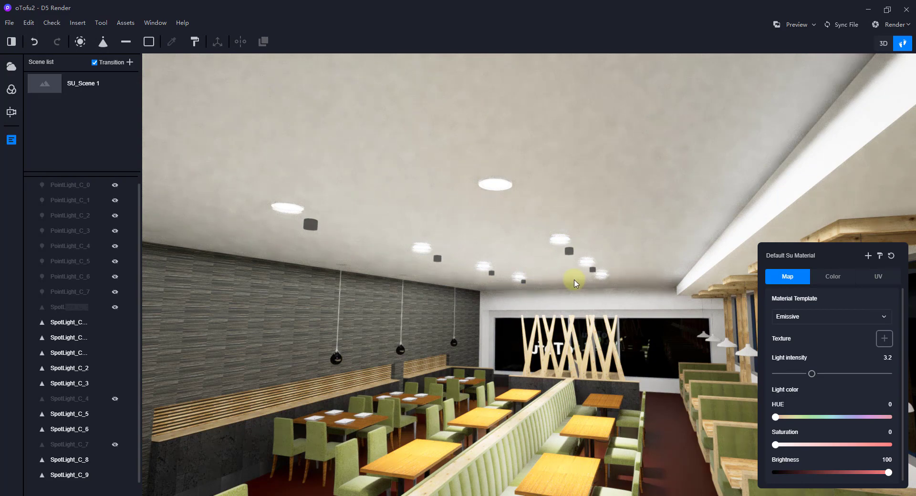
{"action": "right_click_drag", "start_coordinate": [511, 321], "coordinate": [311, 252]}
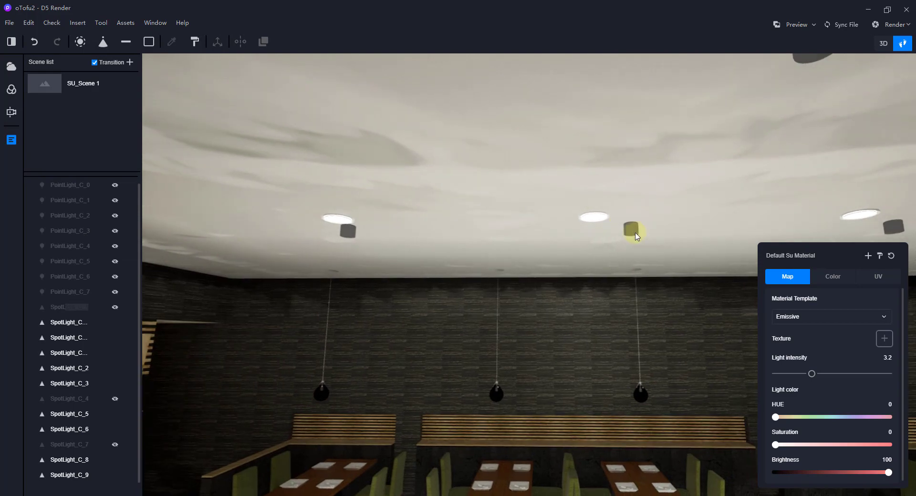
{"action": "left_click", "coordinate": [638, 229]}
{"action": "left_click_drag", "start_coordinate": [571, 234], "coordinate": [551, 236]}
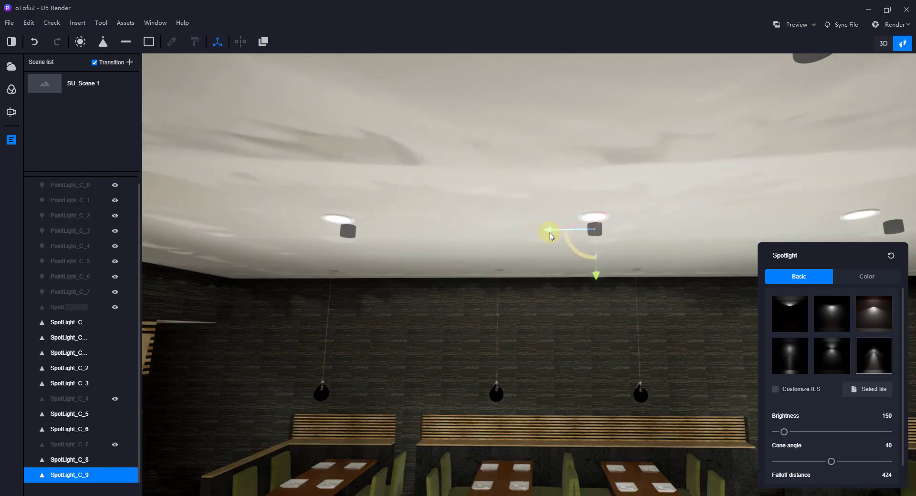
{"action": "left_click", "coordinate": [889, 227]}
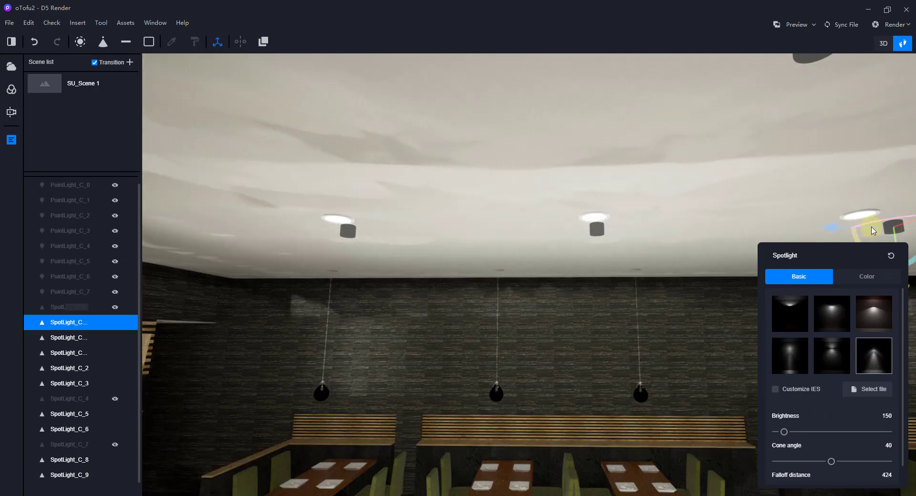
- Unhide SpotLight_C_4 and SpotLight_C_7 above the oTofu sign area
{"action": "right_click_drag", "start_coordinate": [807, 229], "coordinate": [443, 204]}
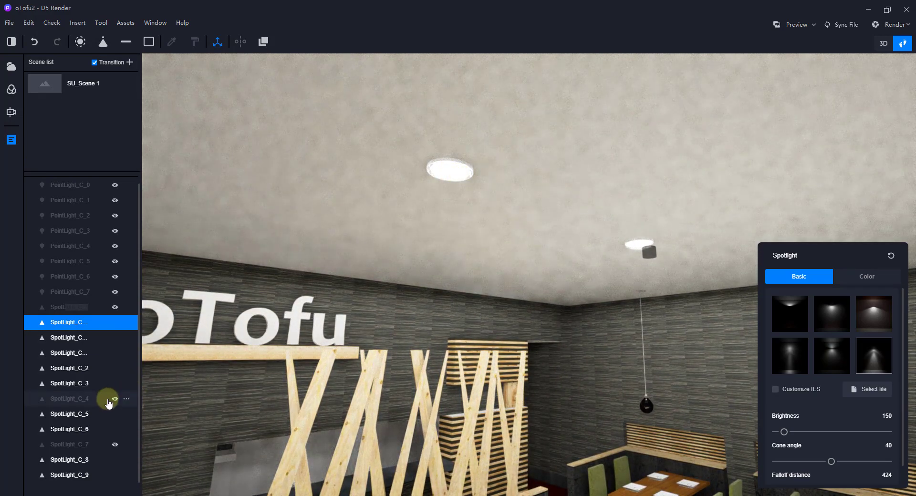
{"action": "left_click", "coordinate": [115, 399]}
{"action": "left_click", "coordinate": [115, 444]}
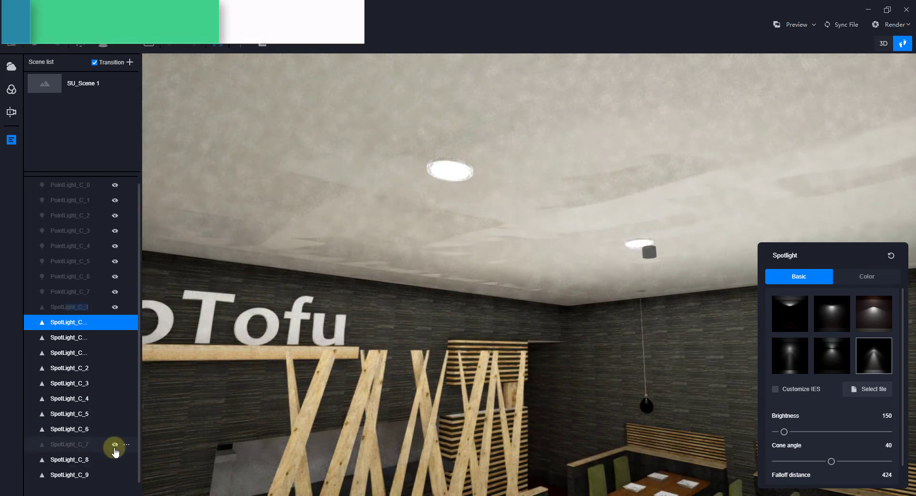
- Apply the Emissive material template to the dark glass globes of the pendants along the wall
{"action": "right_click_drag", "start_coordinate": [415, 353], "coordinate": [651, 470]}
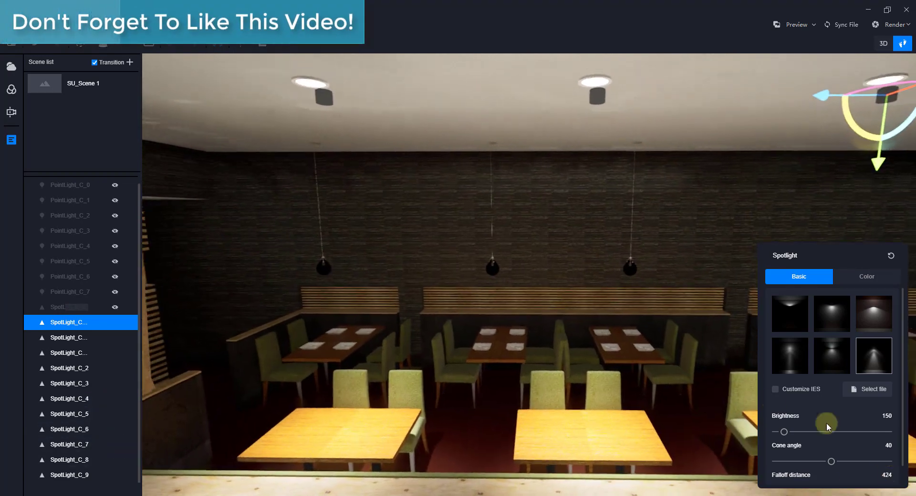
{"action": "right_click_drag", "start_coordinate": [827, 426], "coordinate": [479, 289]}
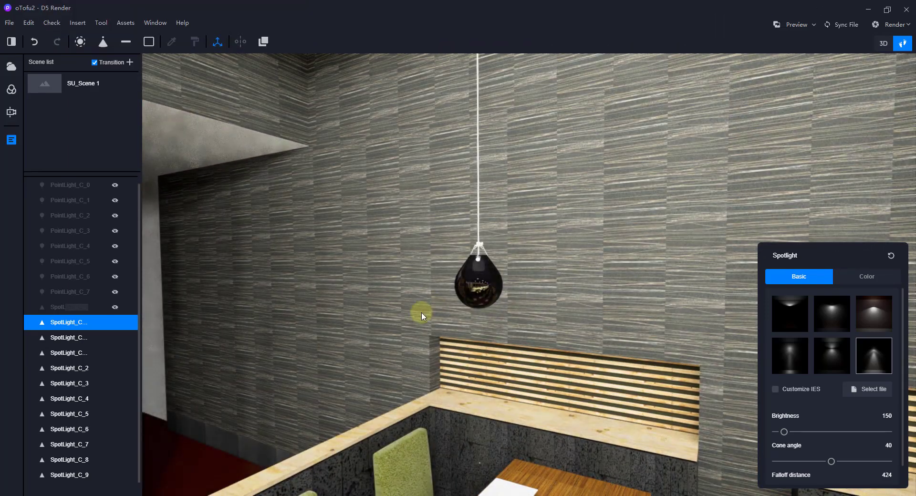
{"action": "left_click", "coordinate": [453, 292]}
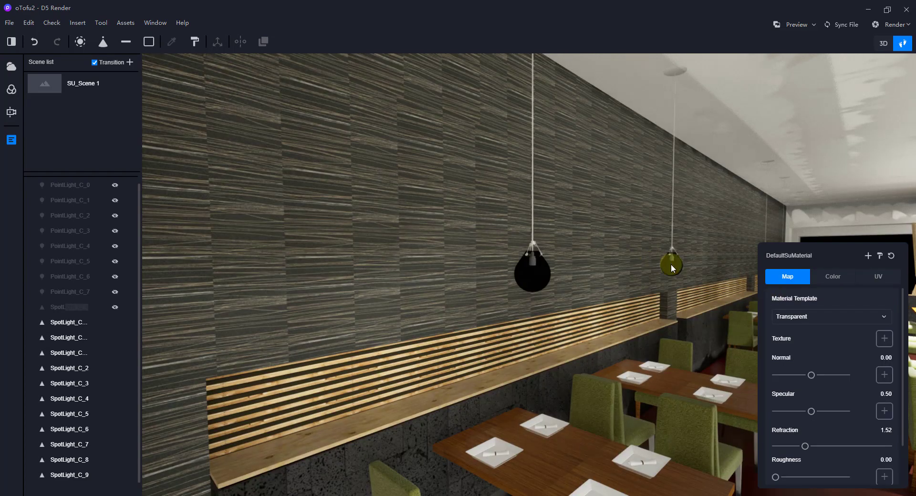
{"action": "left_click", "coordinate": [671, 266]}
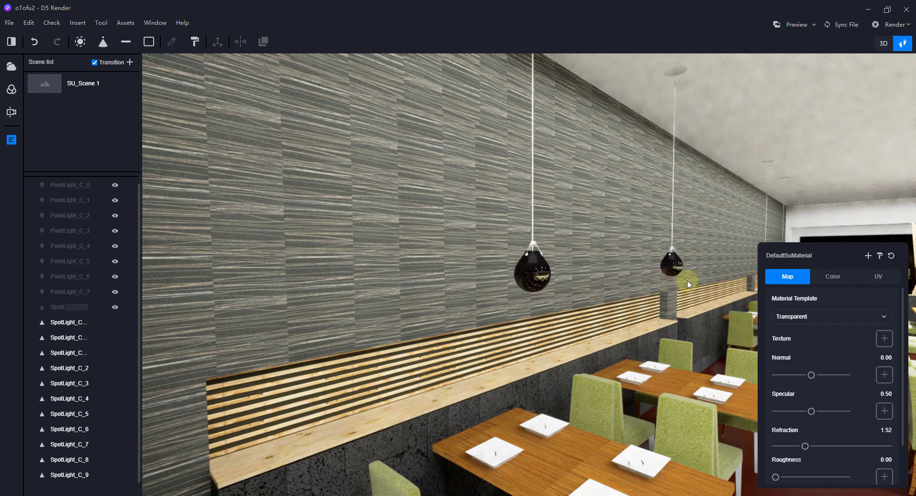
{"action": "left_click", "coordinate": [806, 319]}
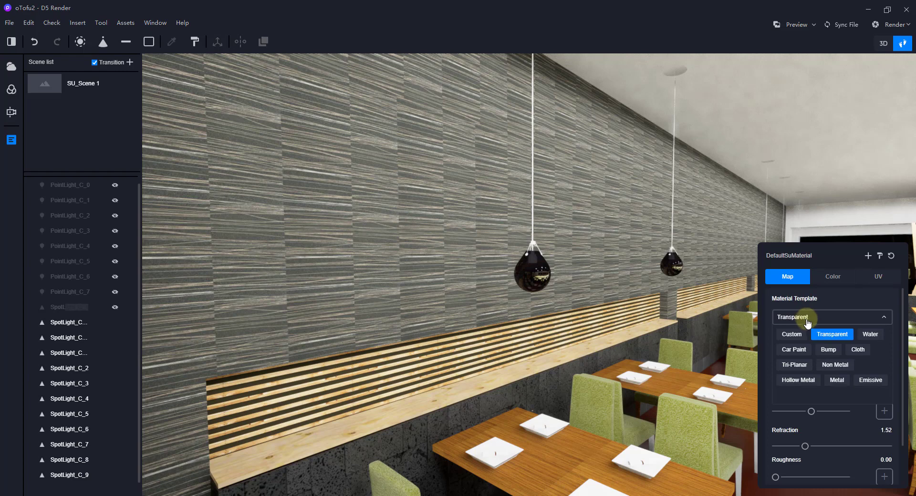
{"action": "left_click", "coordinate": [870, 381]}
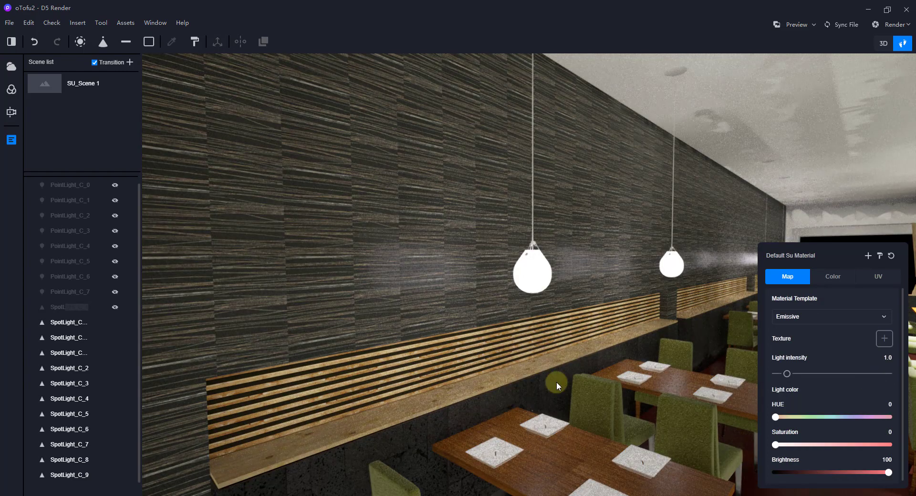
- Place a strip light along the underside of the wooden shelf below the oTofu sign
{"action": "right_click_drag", "start_coordinate": [557, 382], "coordinate": [589, 384]}
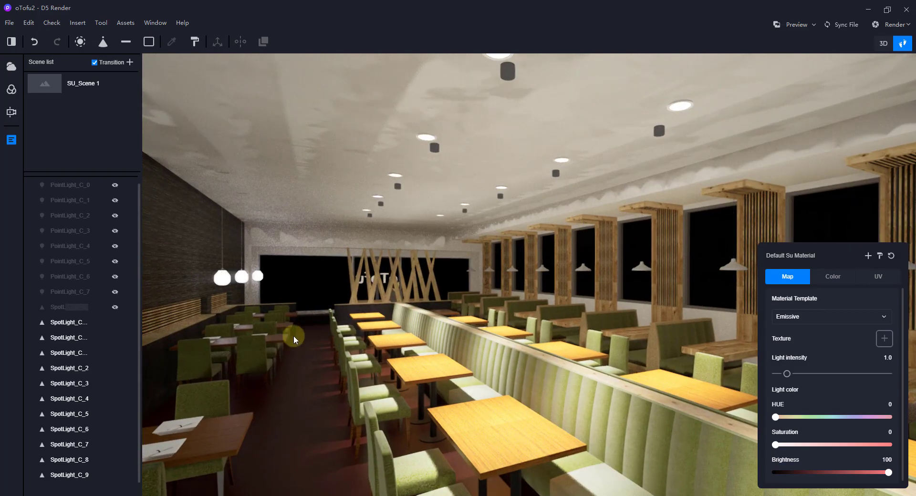
{"action": "right_click_drag", "start_coordinate": [293, 336], "coordinate": [821, 391]}
{"action": "right_click_drag", "start_coordinate": [763, 378], "coordinate": [666, 305]}
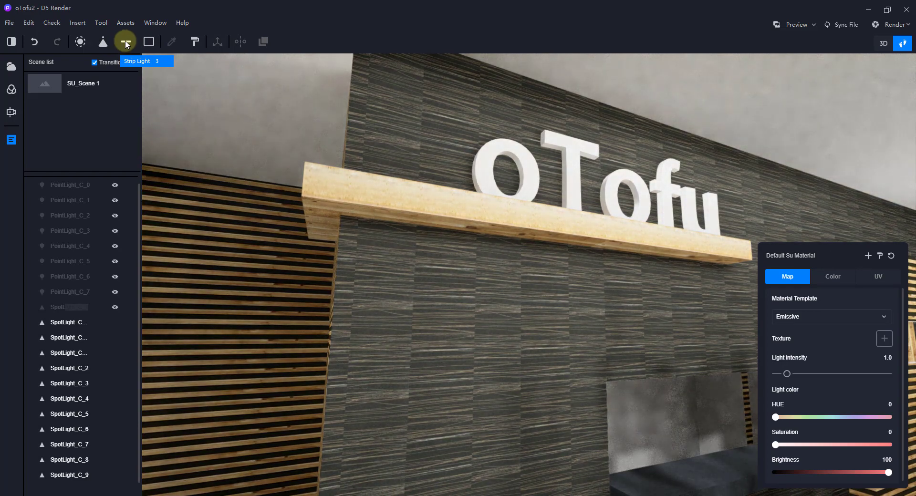
{"action": "left_click", "coordinate": [127, 44]}
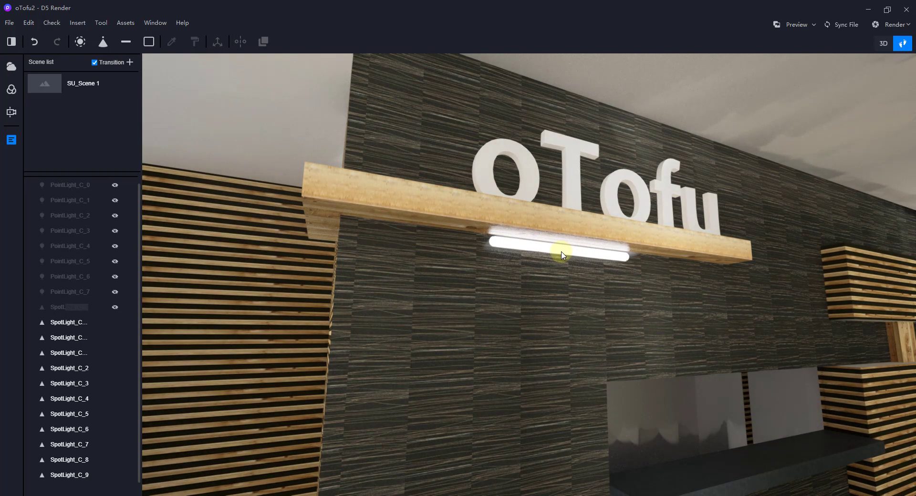
{"action": "left_click", "coordinate": [562, 255]}
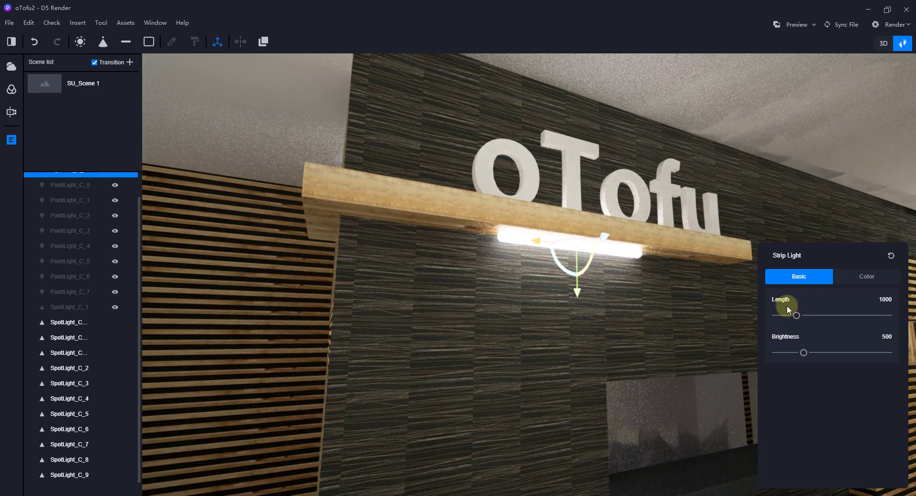
- Lengthen the strip light to 2801 and shift it sideways to centre it under the shelf
{"action": "left_click_drag", "start_coordinate": [796, 315], "coordinate": [806, 316]}
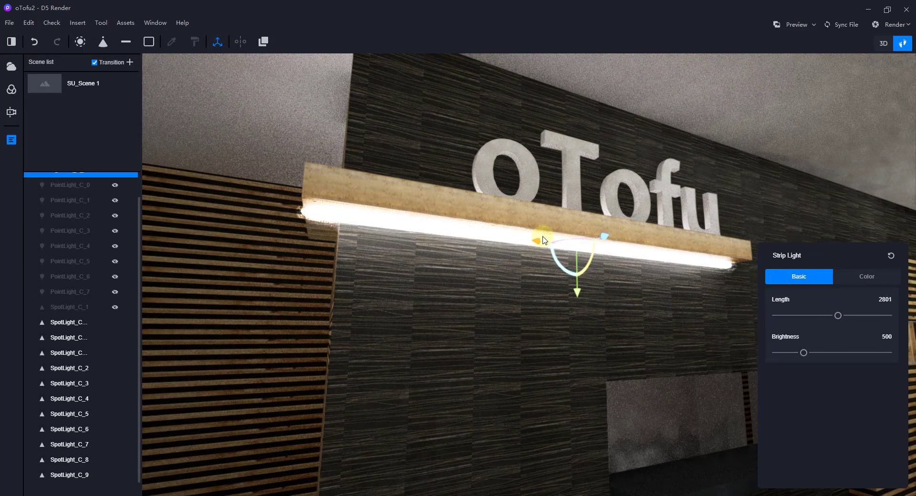
{"action": "left_click", "coordinate": [538, 241]}
{"action": "left_click_drag", "start_coordinate": [538, 241], "coordinate": [543, 244]}
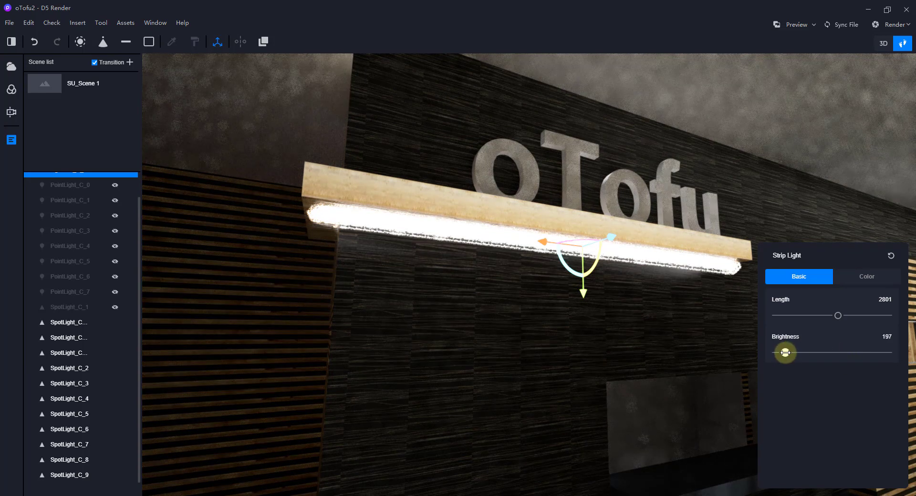
- Set the strip light's brightness to 250
{"action": "left_click_drag", "start_coordinate": [785, 352], "coordinate": [785, 352]}
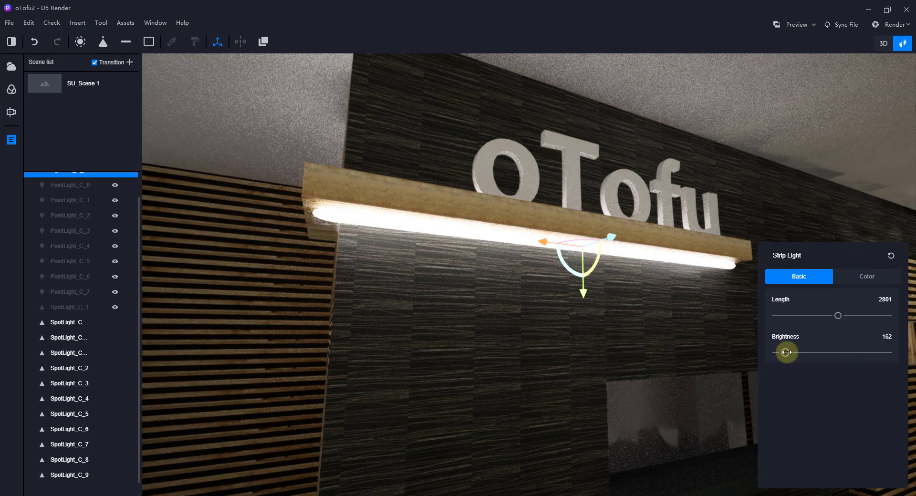
{"action": "left_click", "coordinate": [885, 337]}
{"action": "type", "text": "250"}
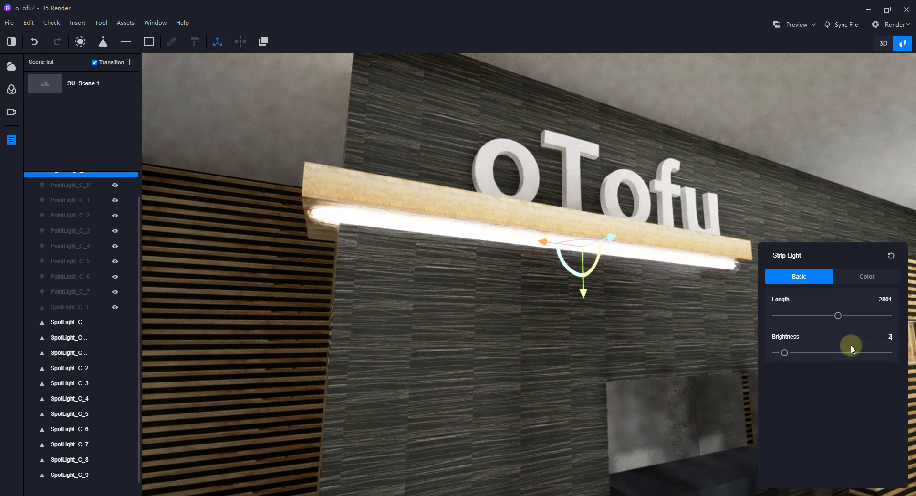
{"action": "key", "text": "Return"}
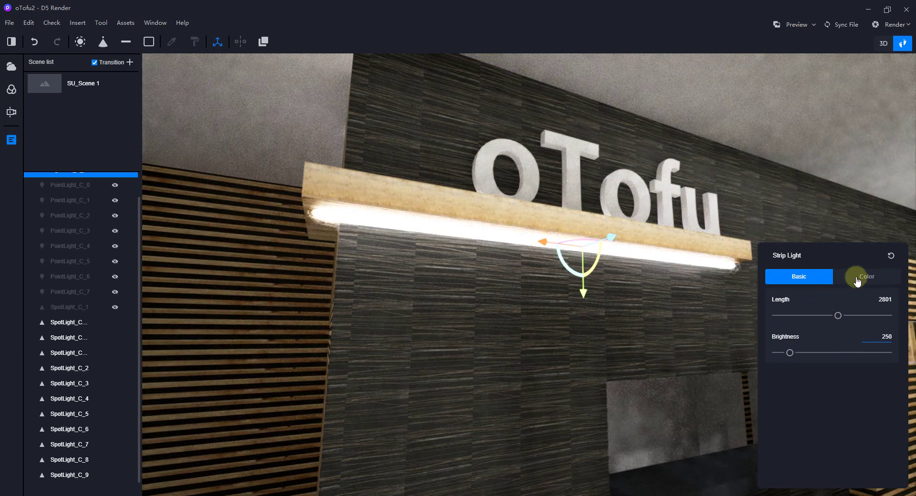
- Adjust the strip light's colour with hue 252 and higher saturation, value and color temperature
{"action": "left_click", "coordinate": [858, 275]}
{"action": "left_click", "coordinate": [816, 317]}
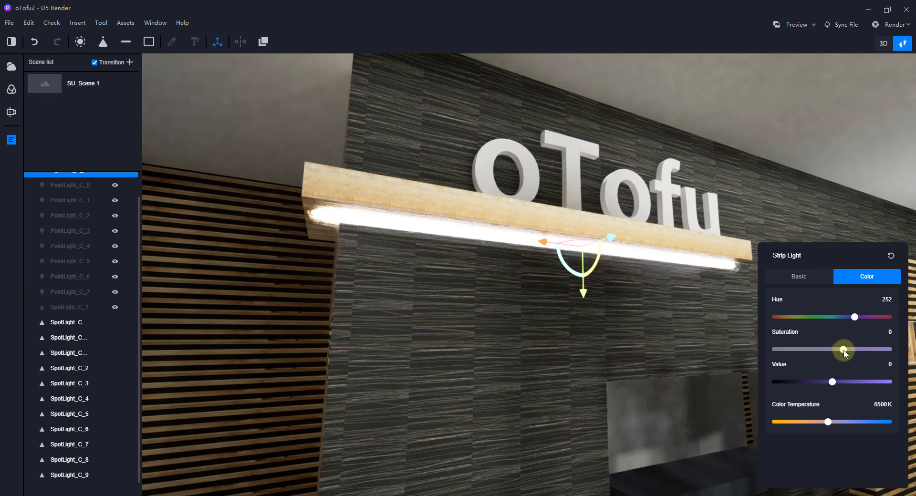
{"action": "left_click_drag", "start_coordinate": [844, 350], "coordinate": [859, 350]}
{"action": "left_click_drag", "start_coordinate": [843, 382], "coordinate": [867, 382]}
{"action": "left_click_drag", "start_coordinate": [827, 422], "coordinate": [861, 422]}
- Unhide SpotLight_C_1 and all the pendant point lights, PointLight_C_0 to PointLight_C_7
{"action": "right_click_drag", "start_coordinate": [623, 318], "coordinate": [565, 347]}
{"action": "key", "text": "s"}
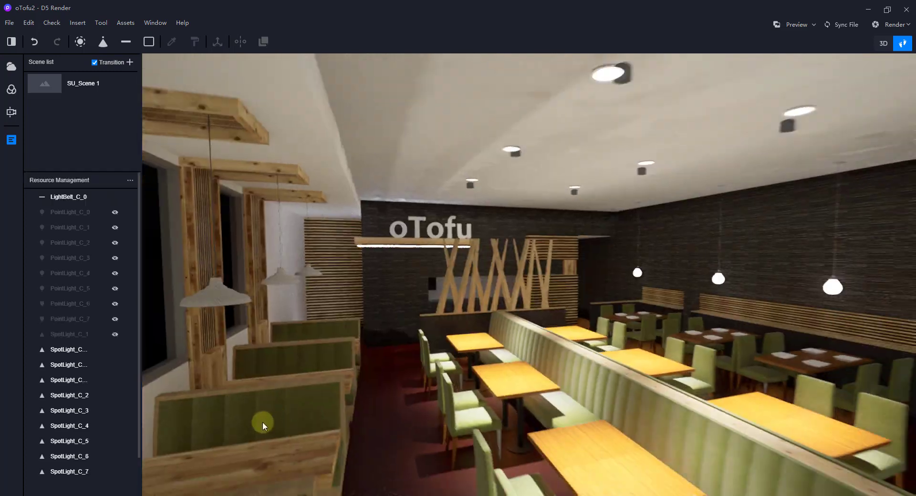
{"action": "right_click_drag", "start_coordinate": [263, 421], "coordinate": [241, 410]}
{"action": "key", "text": "s"}
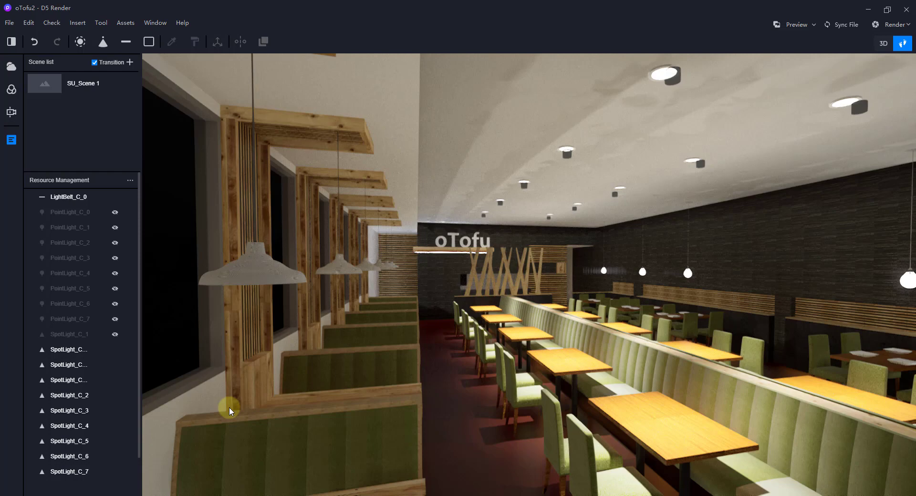
{"action": "key", "text": "d"}
{"action": "key", "text": "a"}
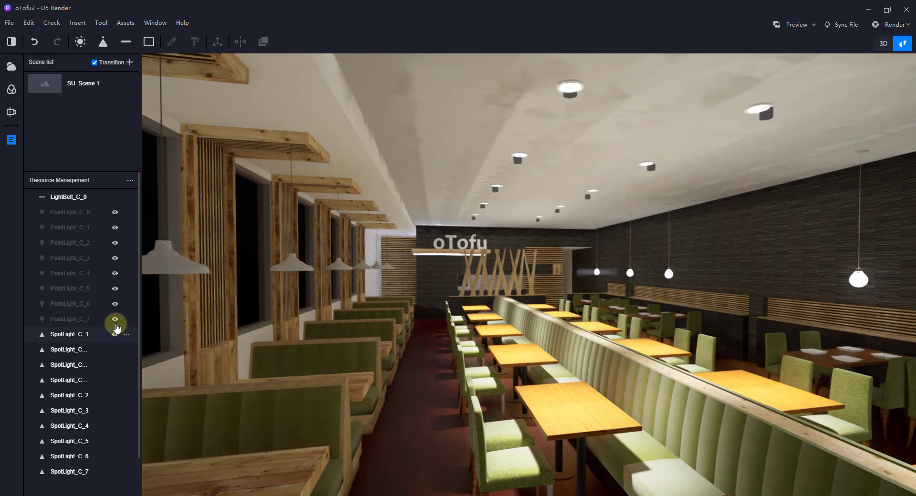
{"action": "left_click", "coordinate": [115, 319]}
{"action": "left_click", "coordinate": [114, 304]}
{"action": "left_click", "coordinate": [115, 288]}
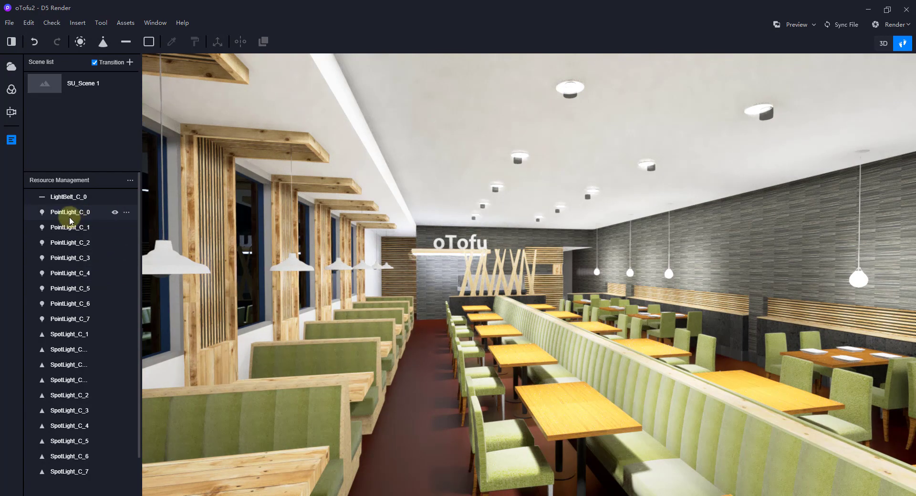
- Select PointLight_C_1 through PointLight_C_5 together, then PointLight_C_1 alone, to check their brightness and radius settings
{"action": "left_click_drag", "start_coordinate": [59, 244], "coordinate": [56, 288]}
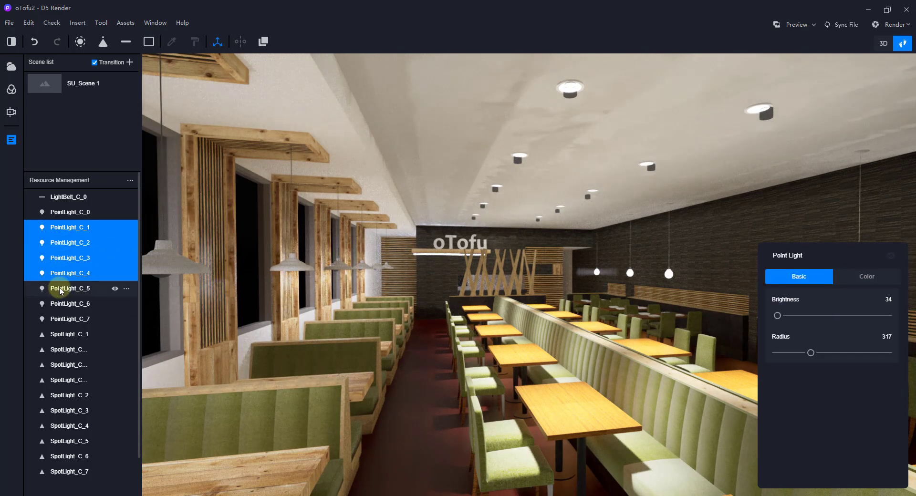
{"action": "left_click", "coordinate": [61, 289], "text": "shift"}
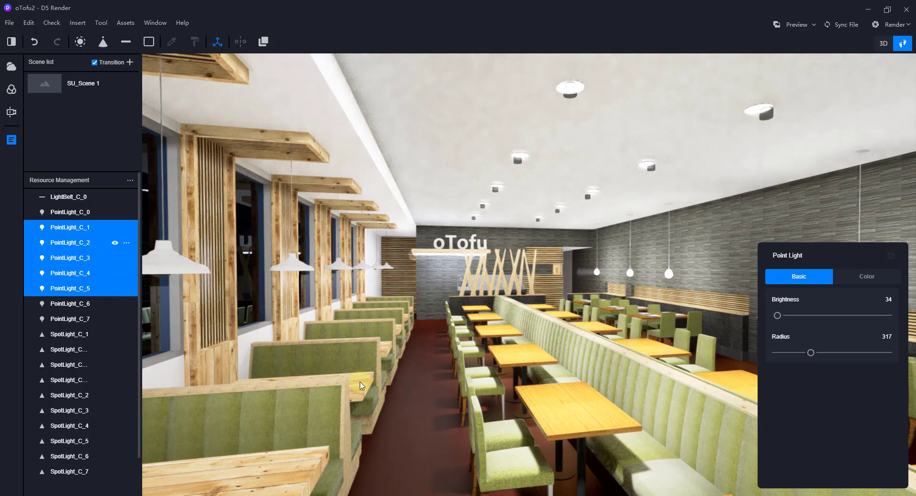
{"action": "left_click", "coordinate": [75, 233]}
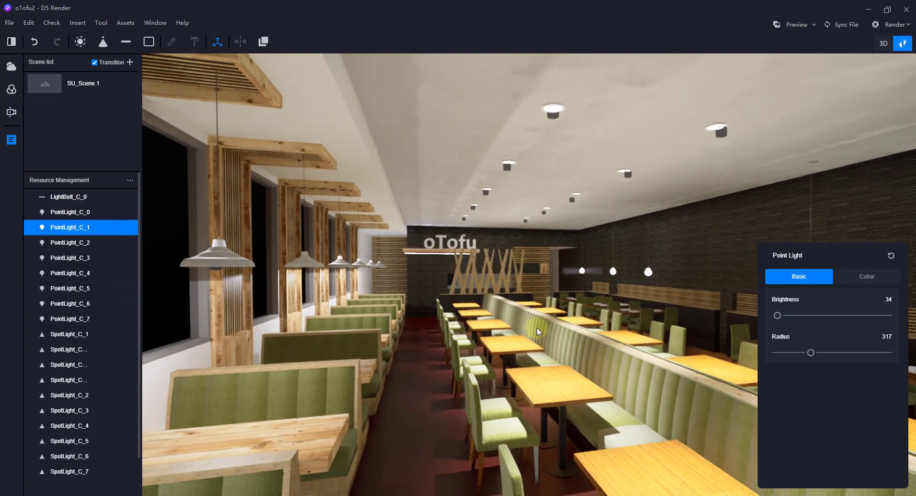
- Add a rectangular light near the ceiling above the aisle and set its brightness to 376
{"action": "right_click_drag", "start_coordinate": [537, 328], "coordinate": [548, 294]}
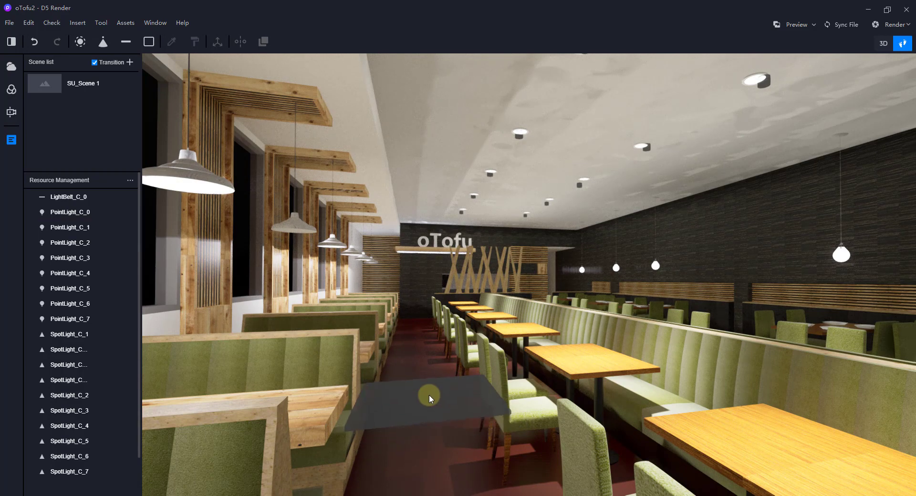
{"action": "left_click", "coordinate": [432, 388]}
{"action": "left_click_drag", "start_coordinate": [432, 343], "coordinate": [434, 157]}
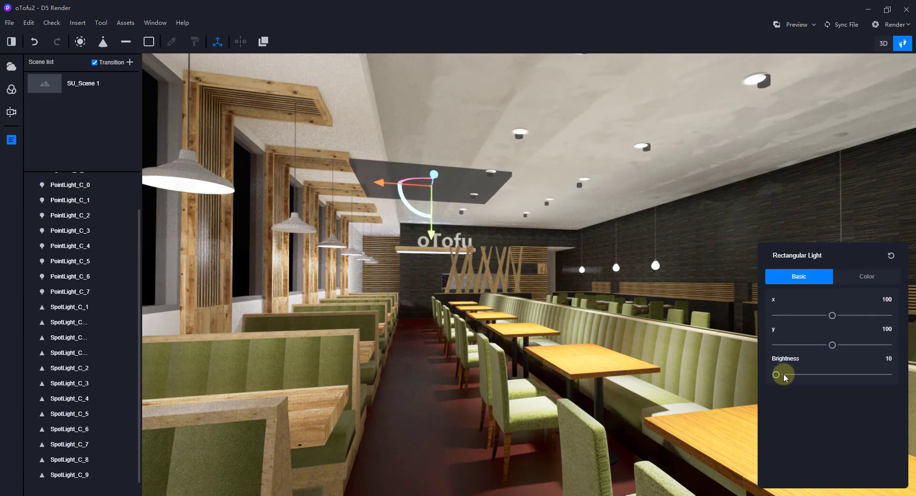
{"action": "left_click_drag", "start_coordinate": [776, 374], "coordinate": [797, 375]}
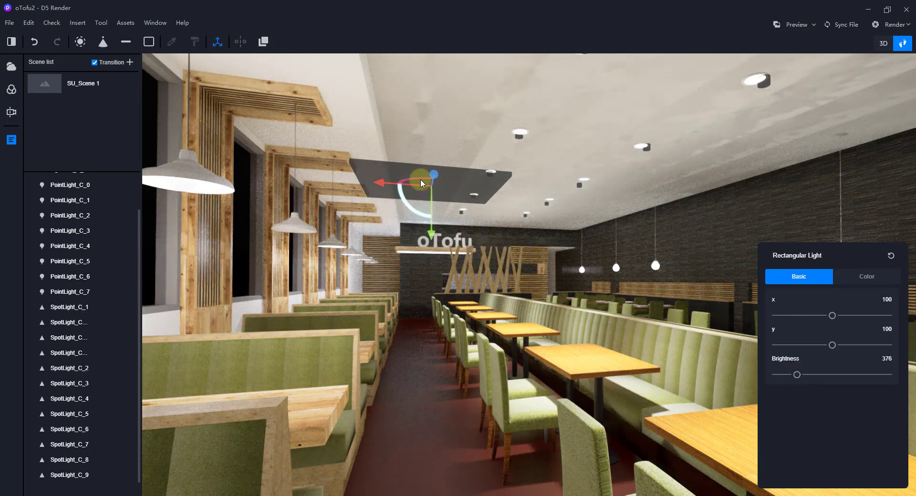
{"action": "right_click_drag", "start_coordinate": [522, 227], "coordinate": [181, 258]}
{"action": "key", "text": "d"}
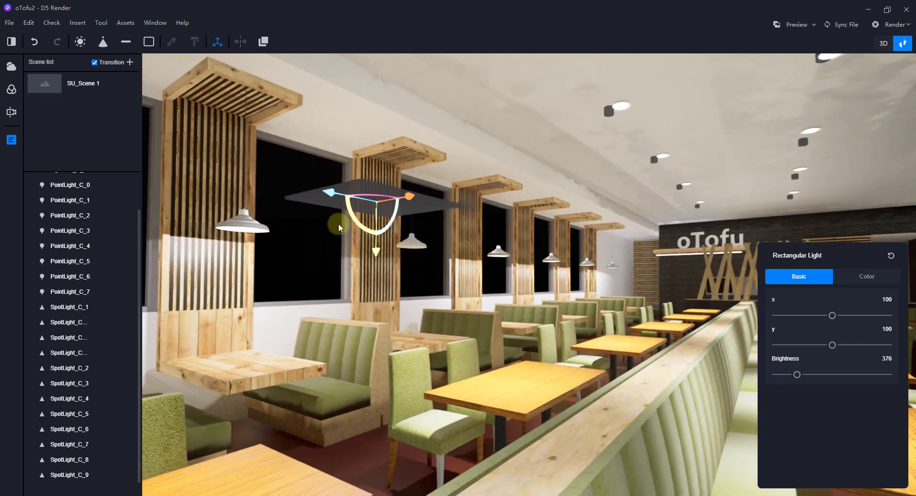
- Rotate the rectangular light above the booths to tilt it, and check its effect on the window wall
{"action": "left_click_drag", "start_coordinate": [365, 232], "coordinate": [344, 300]}
{"action": "left_click_drag", "start_coordinate": [406, 286], "coordinate": [407, 286]}
{"action": "key", "text": "d"}
{"action": "right_click_drag", "start_coordinate": [381, 246], "coordinate": [51, 216]}
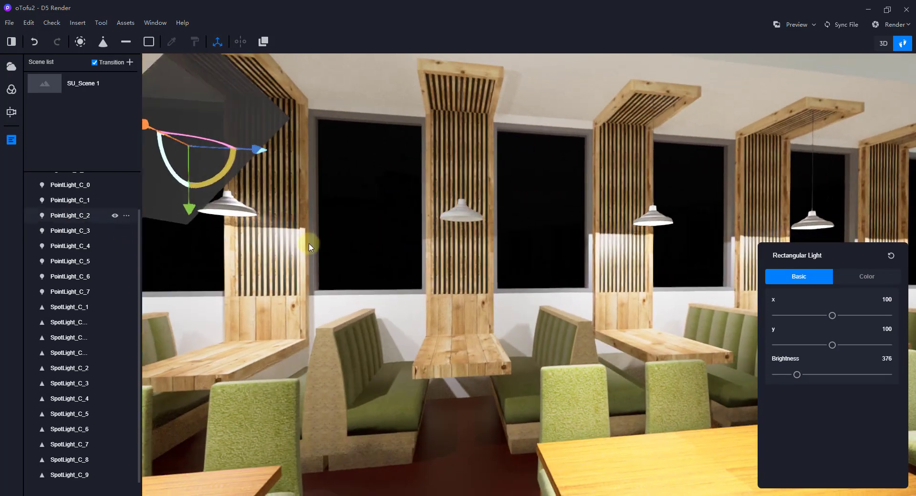
{"action": "key", "text": "s"}
{"action": "right_click_drag", "start_coordinate": [308, 243], "coordinate": [394, 210]}
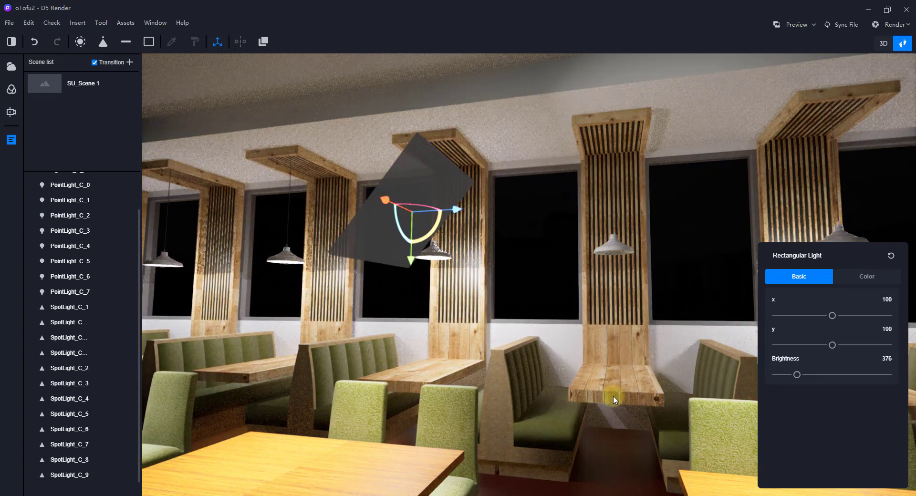
- Try the rectangular light with brightness 16230, a further rotation and an x size of 101
{"action": "left_click_drag", "start_coordinate": [797, 375], "coordinate": [840, 375]}
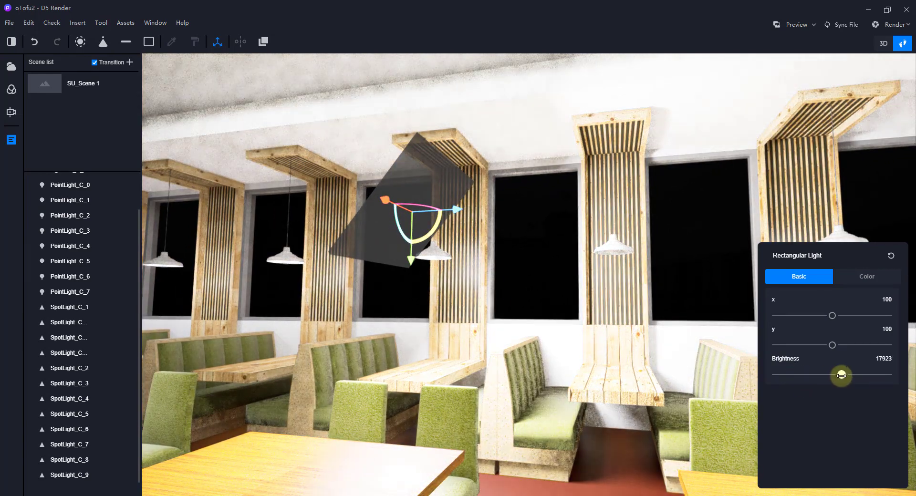
{"action": "left_click_drag", "start_coordinate": [437, 236], "coordinate": [484, 232]}
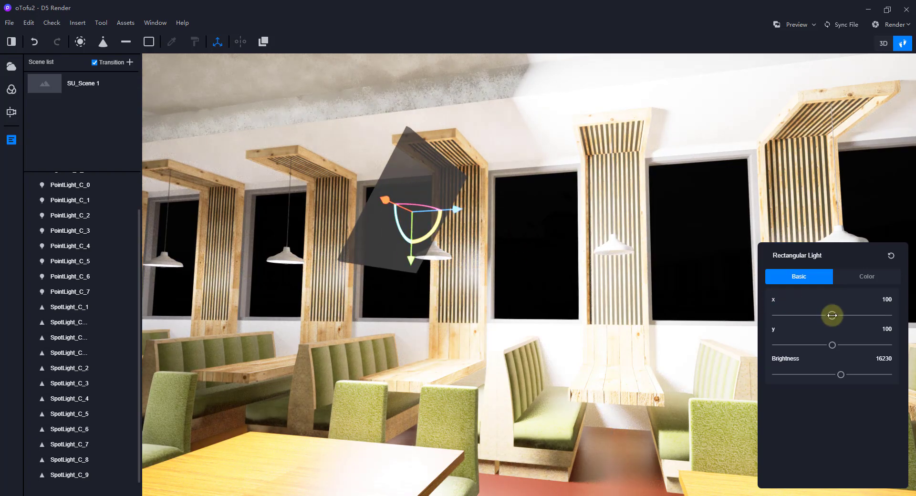
{"action": "left_click_drag", "start_coordinate": [832, 315], "coordinate": [832, 316]}
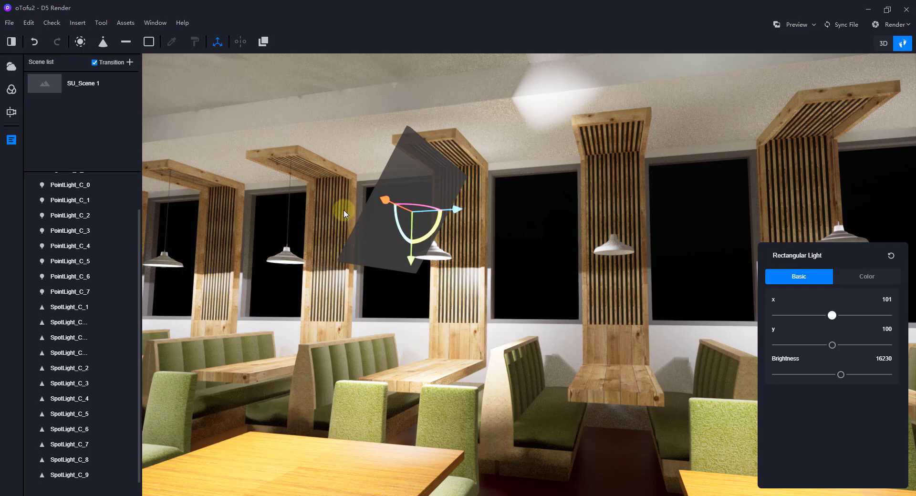
- Delete the rectangular light above the booths
{"action": "left_click", "coordinate": [422, 183]}
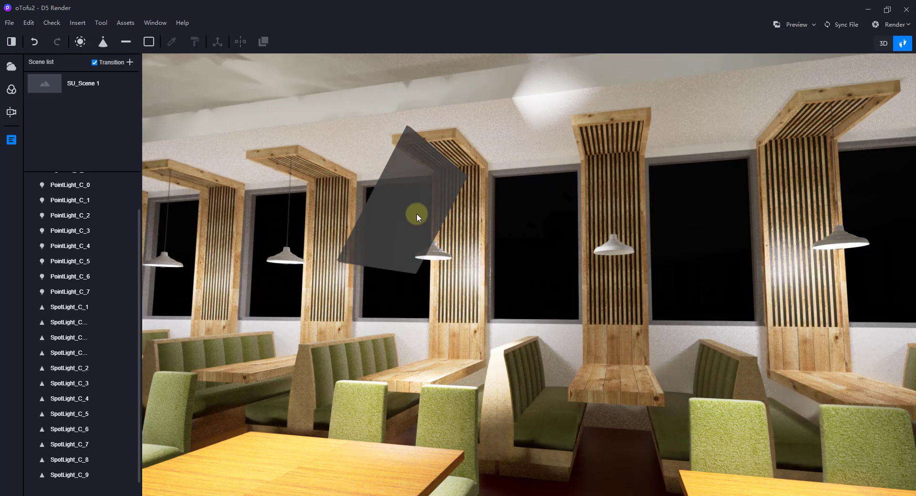
{"action": "left_click", "coordinate": [416, 213]}
{"action": "key", "text": "Delete"}
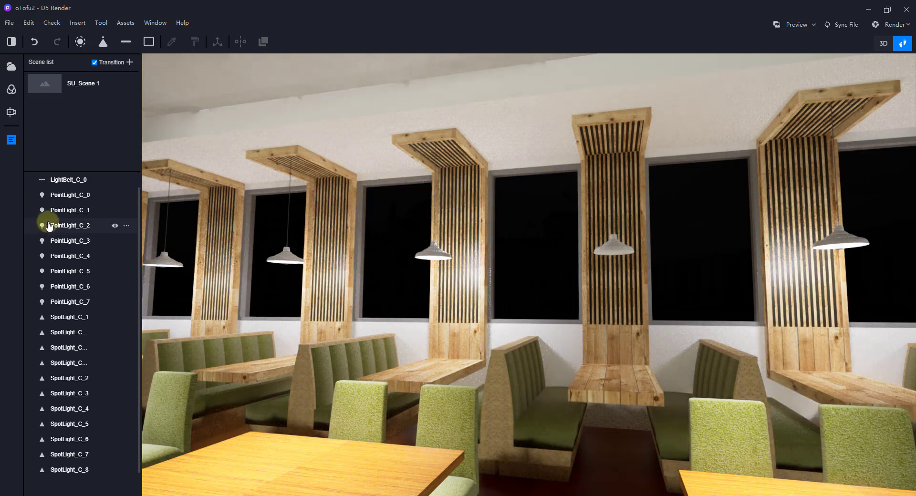
- Restore the SU_Scene 1 view and update the scene with the time of day set to 23:39
{"action": "left_click", "coordinate": [37, 84]}
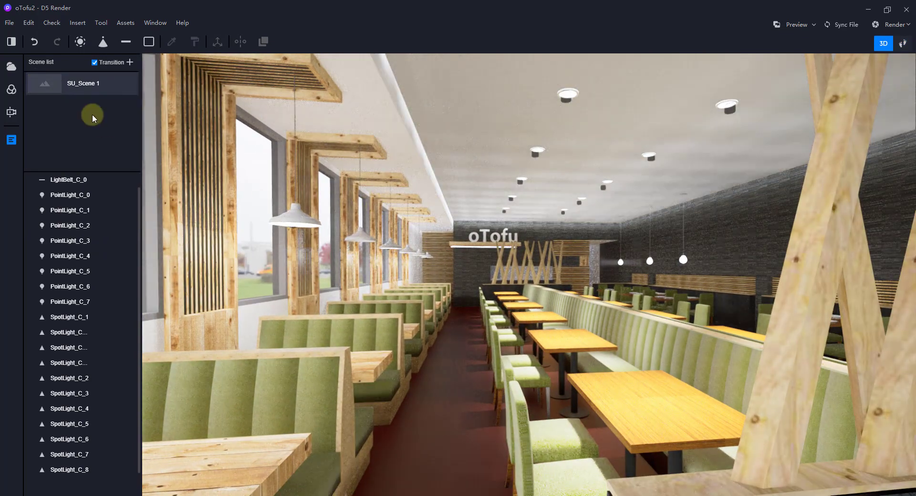
{"action": "left_click", "coordinate": [11, 66]}
{"action": "left_click_drag", "start_coordinate": [61, 77], "coordinate": [130, 76]}
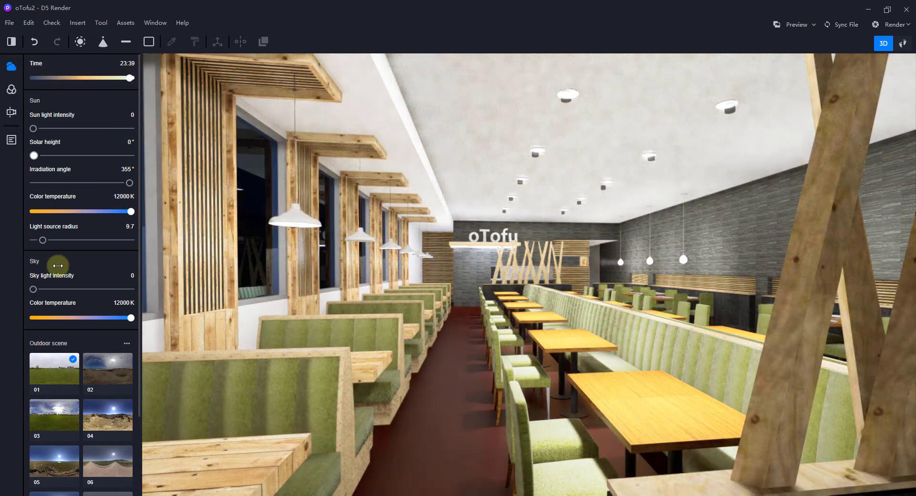
{"action": "left_click", "coordinate": [11, 140]}
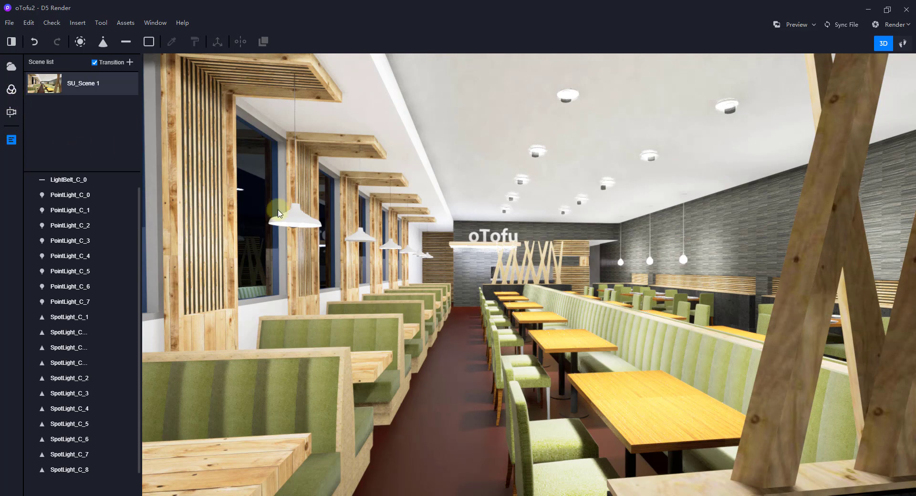
- Lower the tone mapping exposure to about 0.6 EV and set the contrast to 0.2
{"action": "left_click", "coordinate": [12, 89]}
{"action": "left_click_drag", "start_coordinate": [96, 132], "coordinate": [92, 132]}
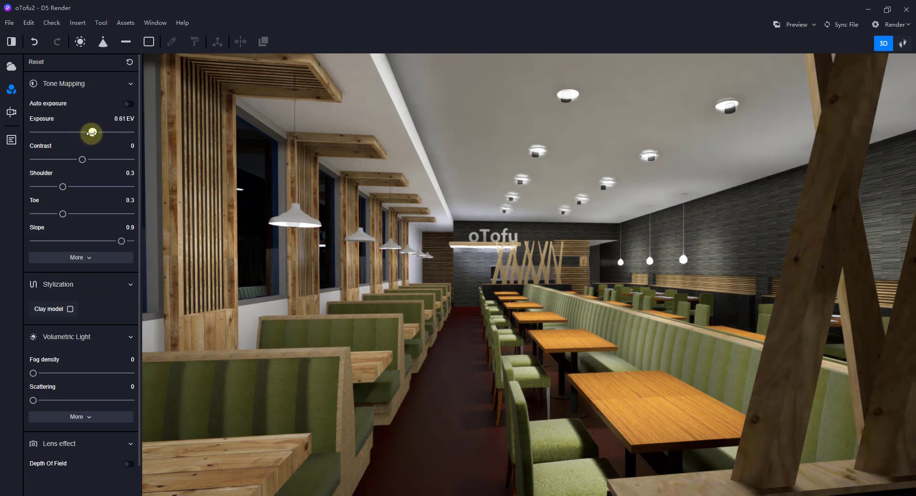
{"action": "left_click_drag", "start_coordinate": [92, 133], "coordinate": [90, 133]}
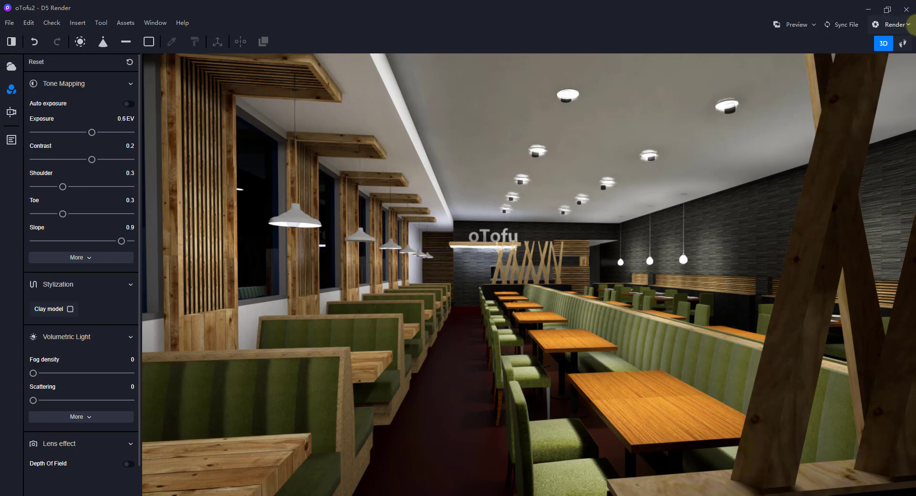
- Set up a 2K camera image export with the channel graph and a 65° field of view, reframing the aisle between the booths
{"action": "left_click", "coordinate": [892, 24]}
{"action": "left_click", "coordinate": [817, 37]}
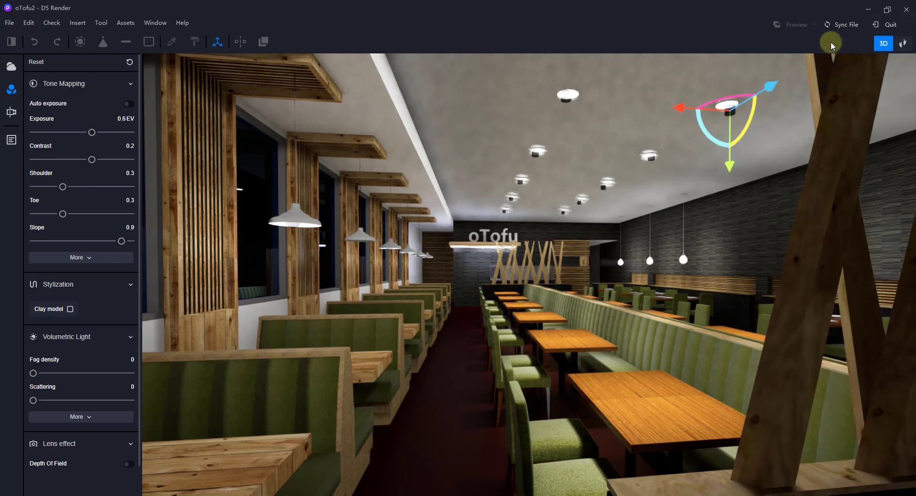
{"action": "left_click", "coordinate": [837, 344]}
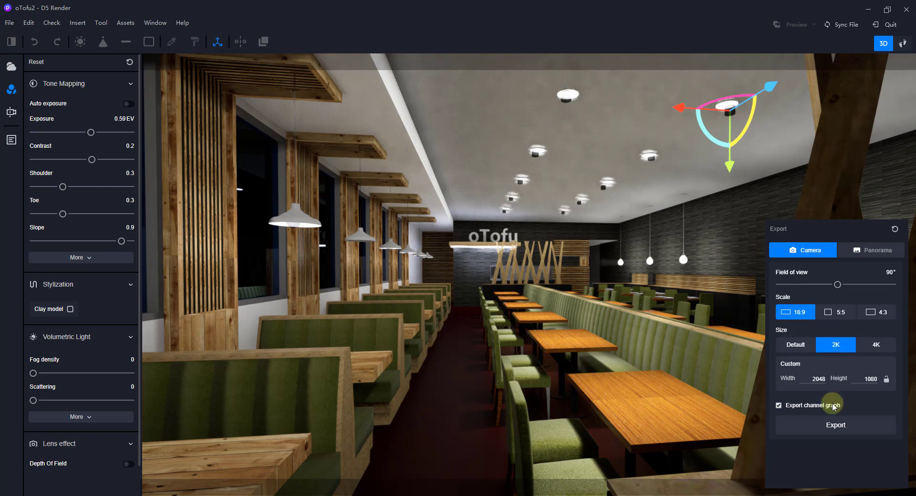
{"action": "left_click_drag", "start_coordinate": [837, 284], "coordinate": [820, 285]}
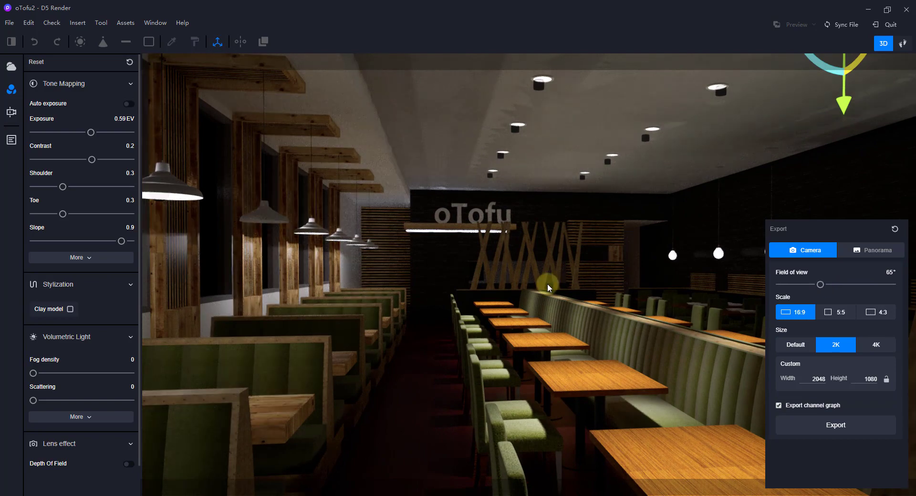
{"action": "middle_click_drag", "start_coordinate": [548, 283], "coordinate": [561, 278]}
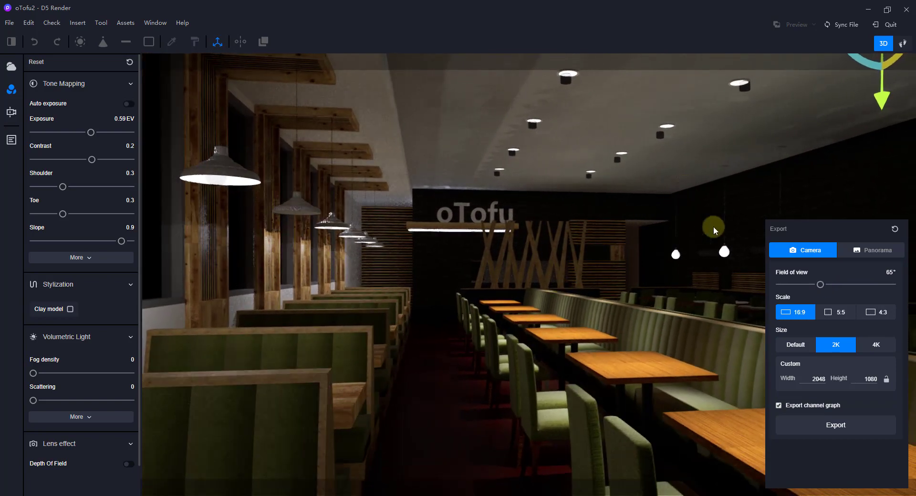
- Export the image as a PNG named "Interior Rende" in the 04 Interior Lighting folder
{"action": "left_click", "coordinate": [831, 430]}
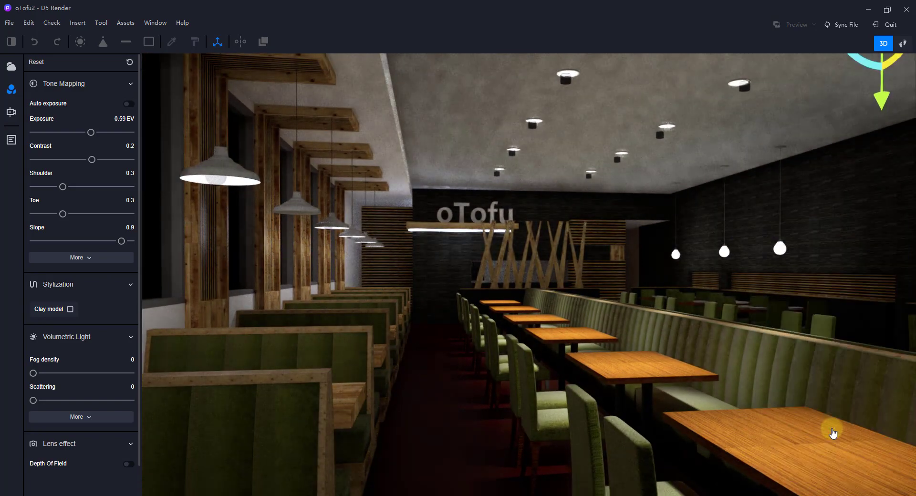
{"action": "type", "text": "Inter"}
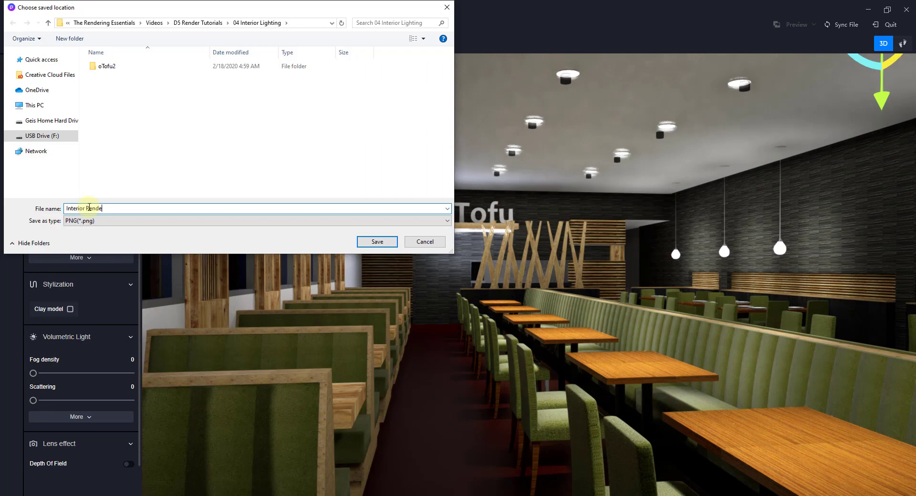
{"action": "type", "text": "ior Rende"}
{"action": "key", "text": "Return"}
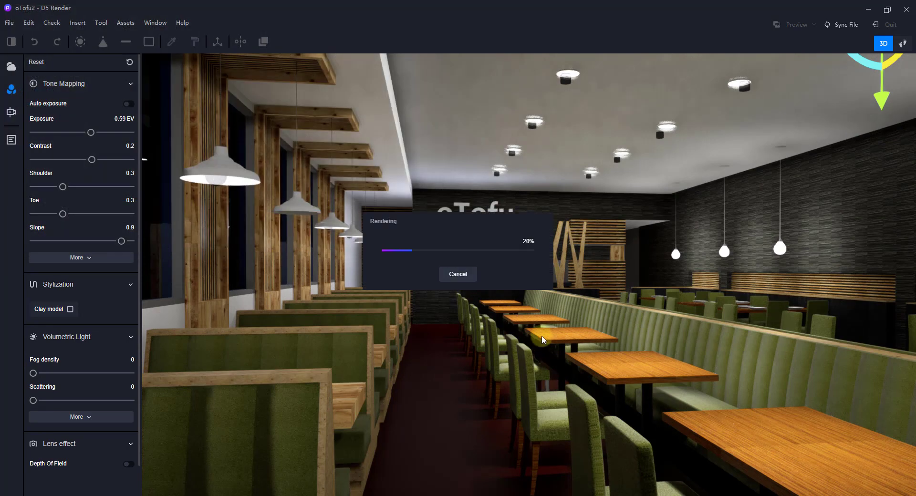